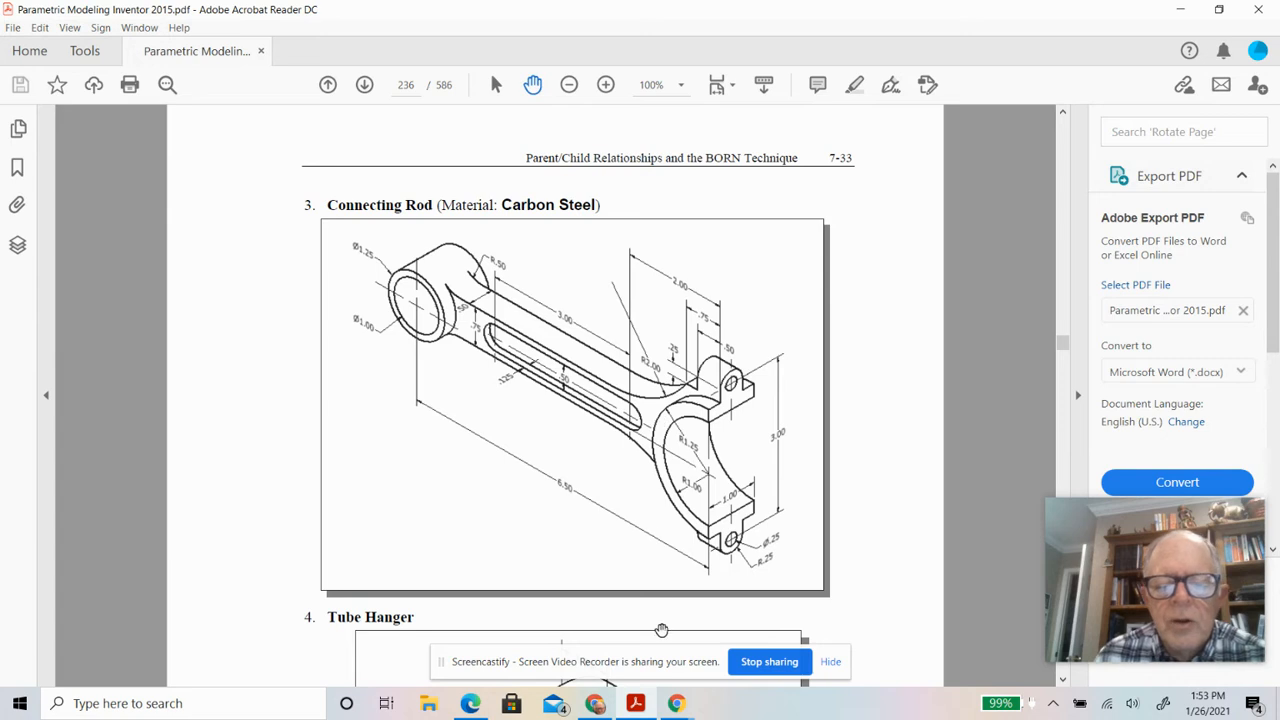
Step: Compare the sketch with the Connecting Rod drawing in Adobe Acrobat Reader and return to Onshape
{"action": "left_click", "coordinate": [635, 705]}
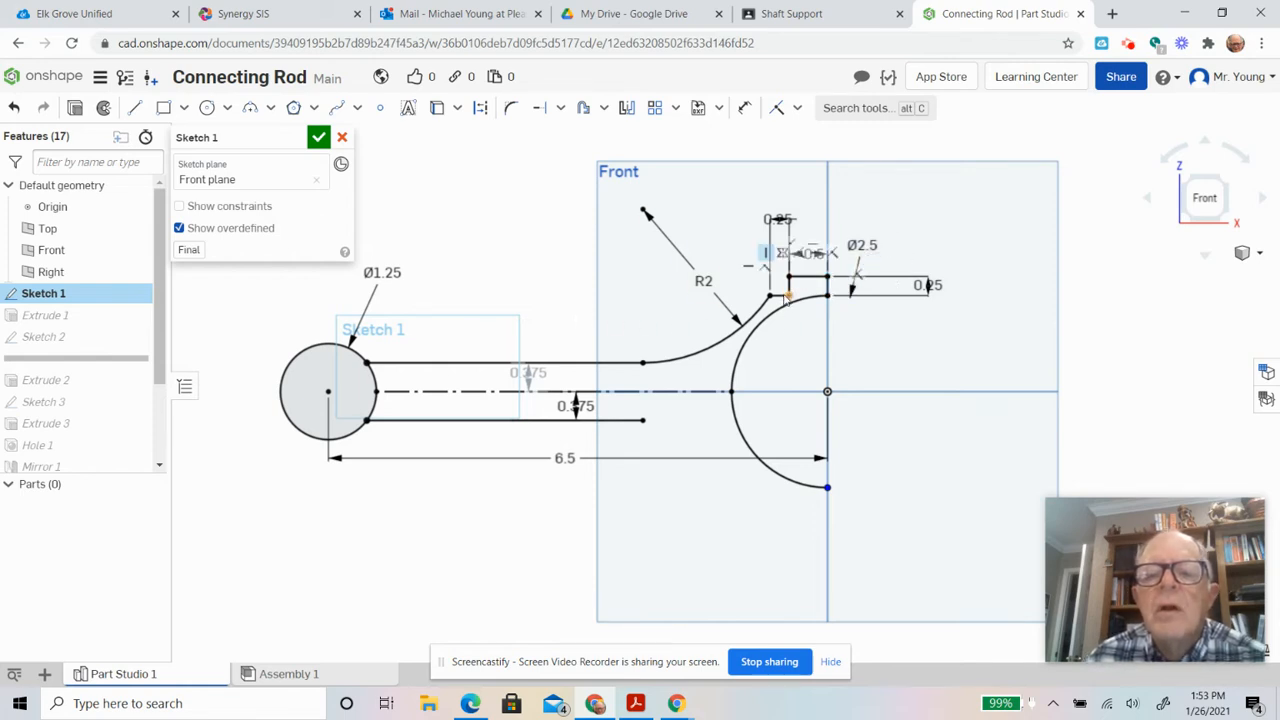
{"action": "left_click", "coordinate": [635, 703]}
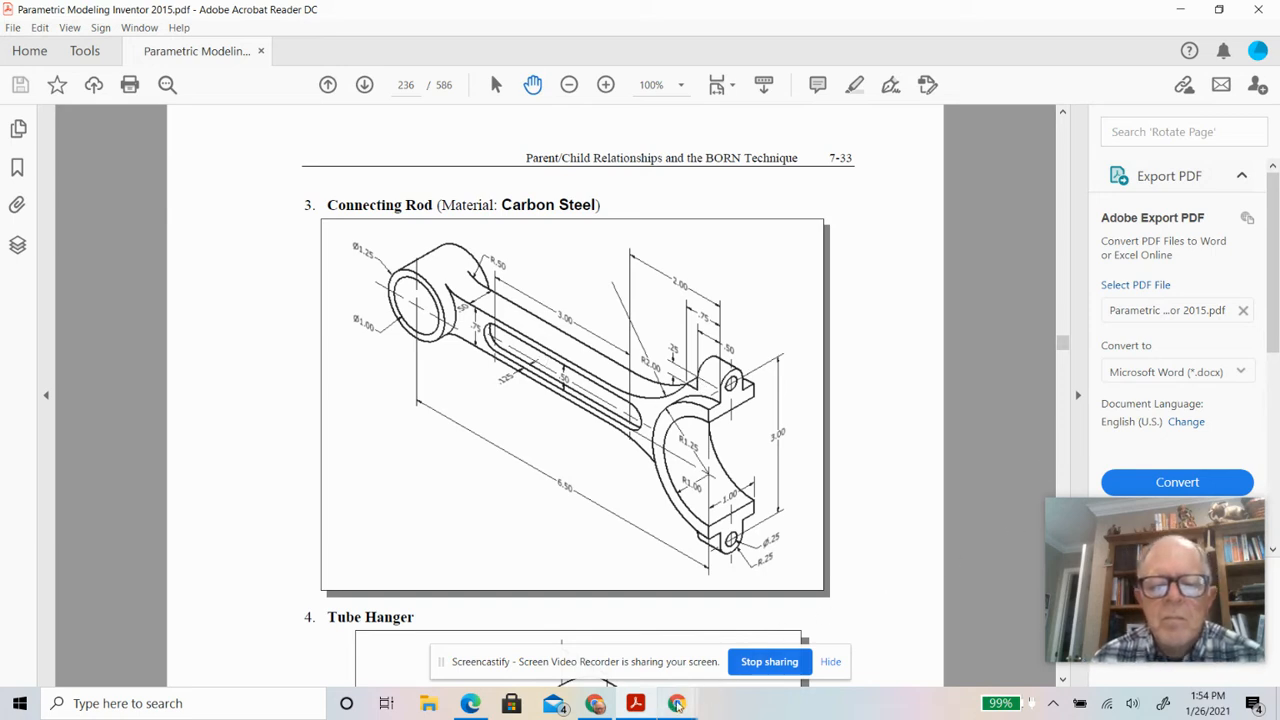
{"action": "left_click", "coordinate": [636, 705]}
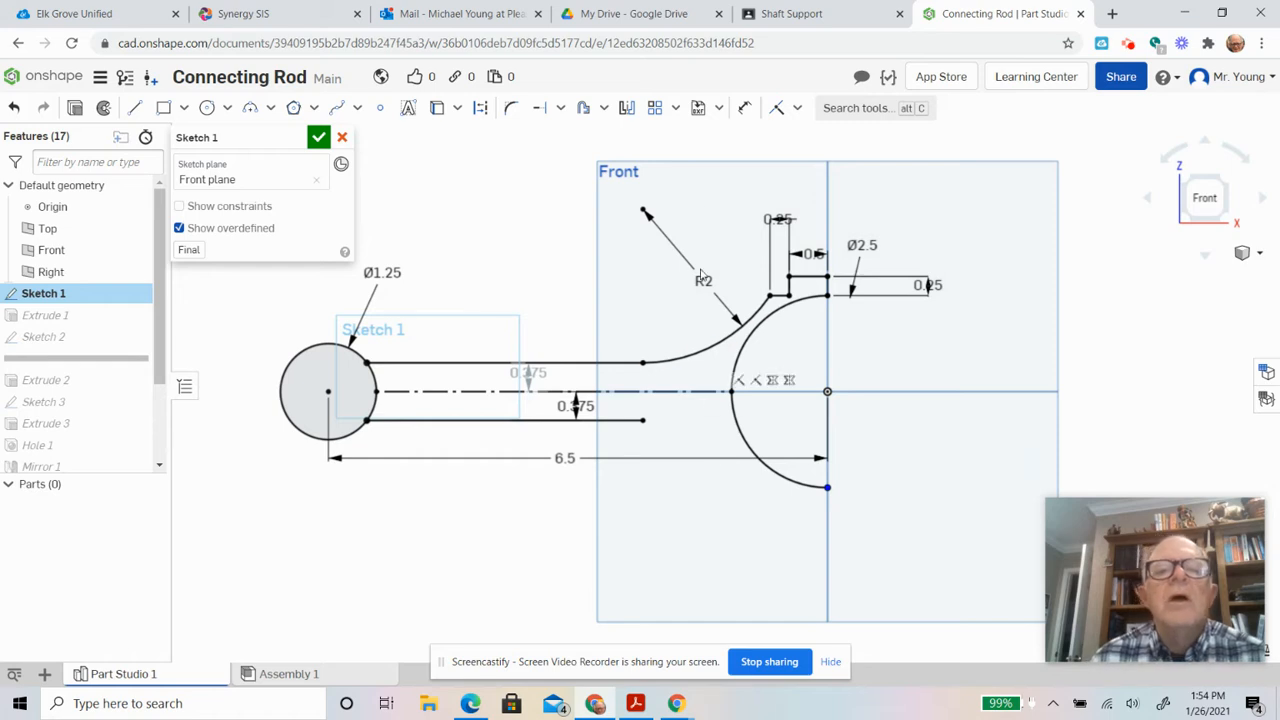
Step: Mirror the upper R2 arc and the stepped tab lines beside the large arc about the horizontal construction centerline
{"action": "left_click", "coordinate": [627, 109]}
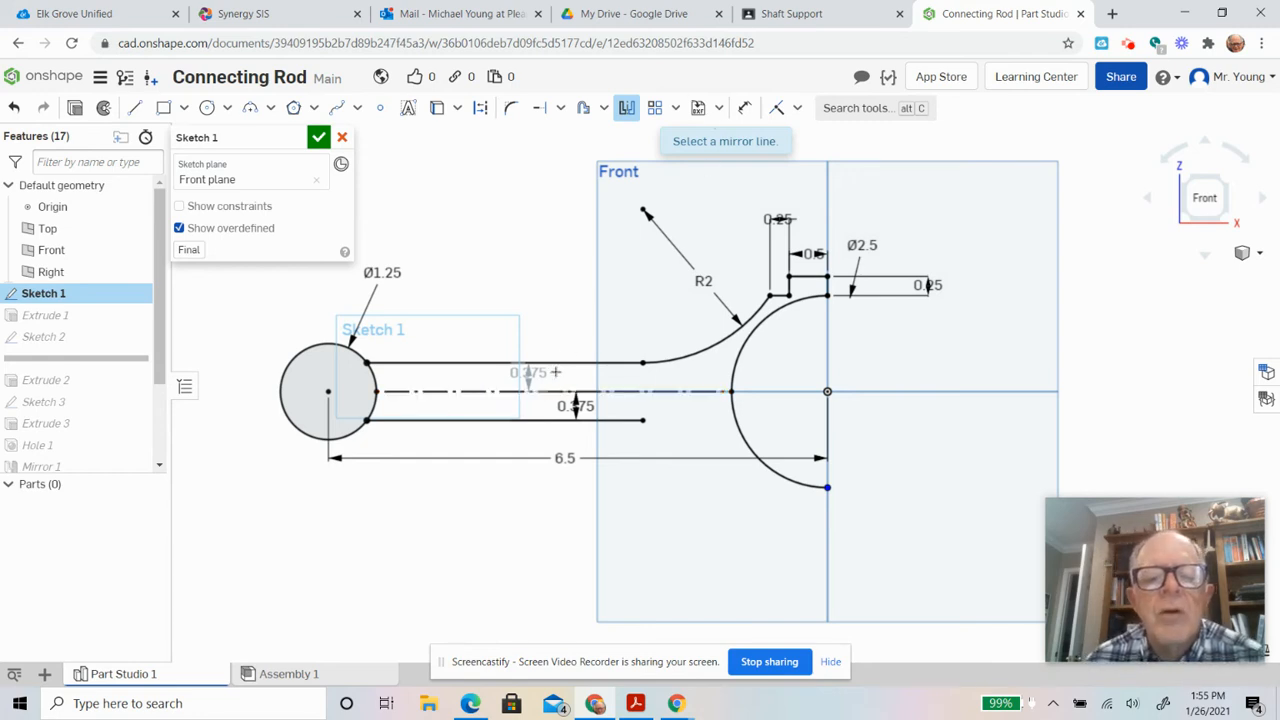
{"action": "left_click", "coordinate": [553, 390]}
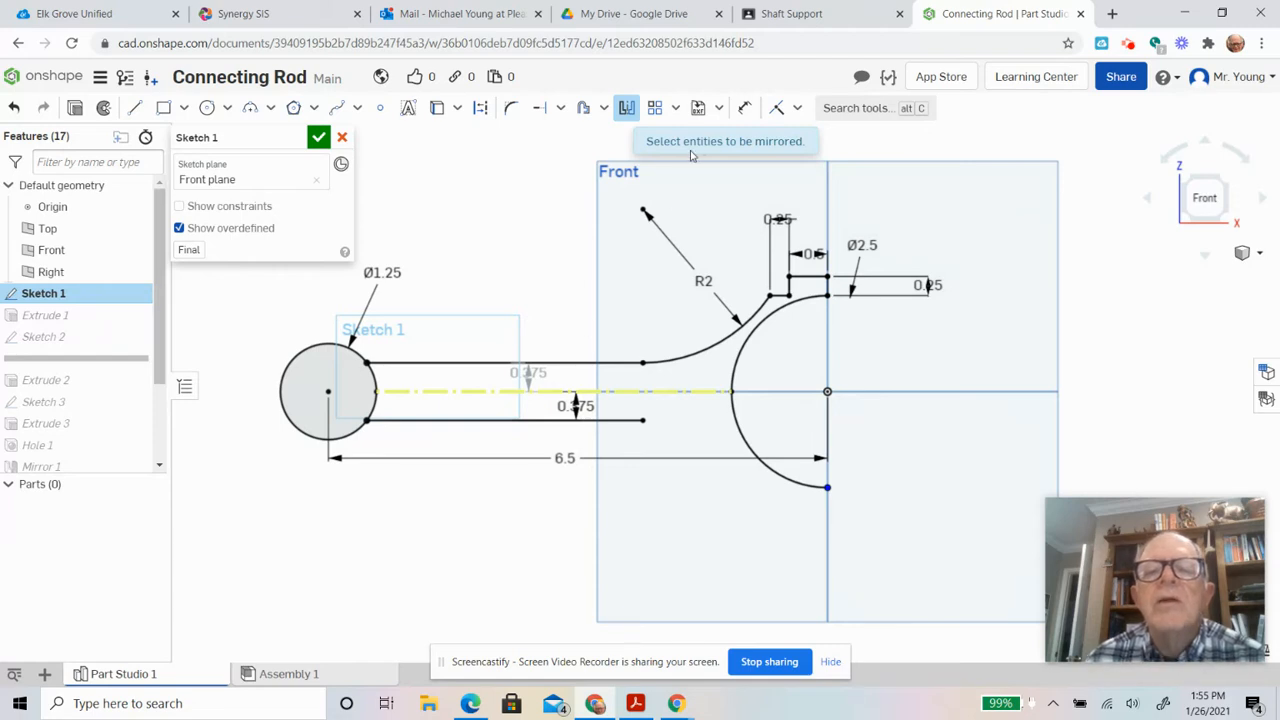
{"action": "left_click", "coordinate": [676, 355]}
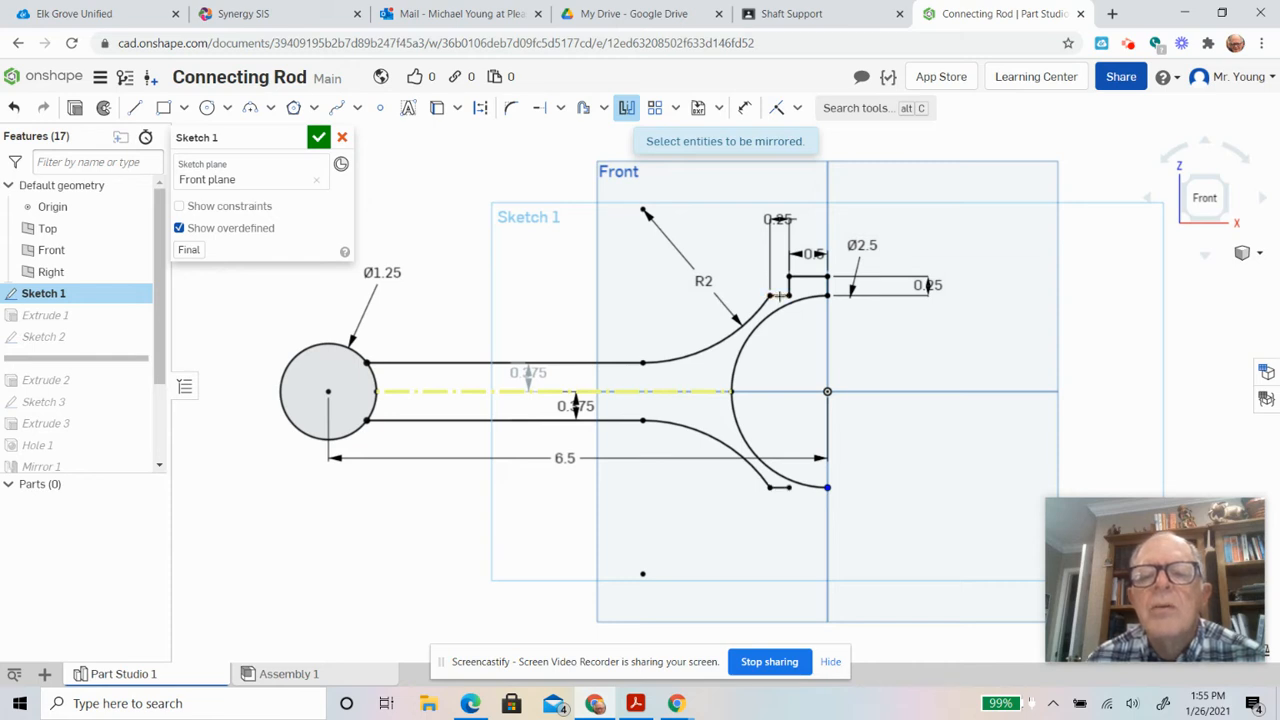
{"action": "left_click", "coordinate": [789, 284]}
{"action": "left_click", "coordinate": [804, 278]}
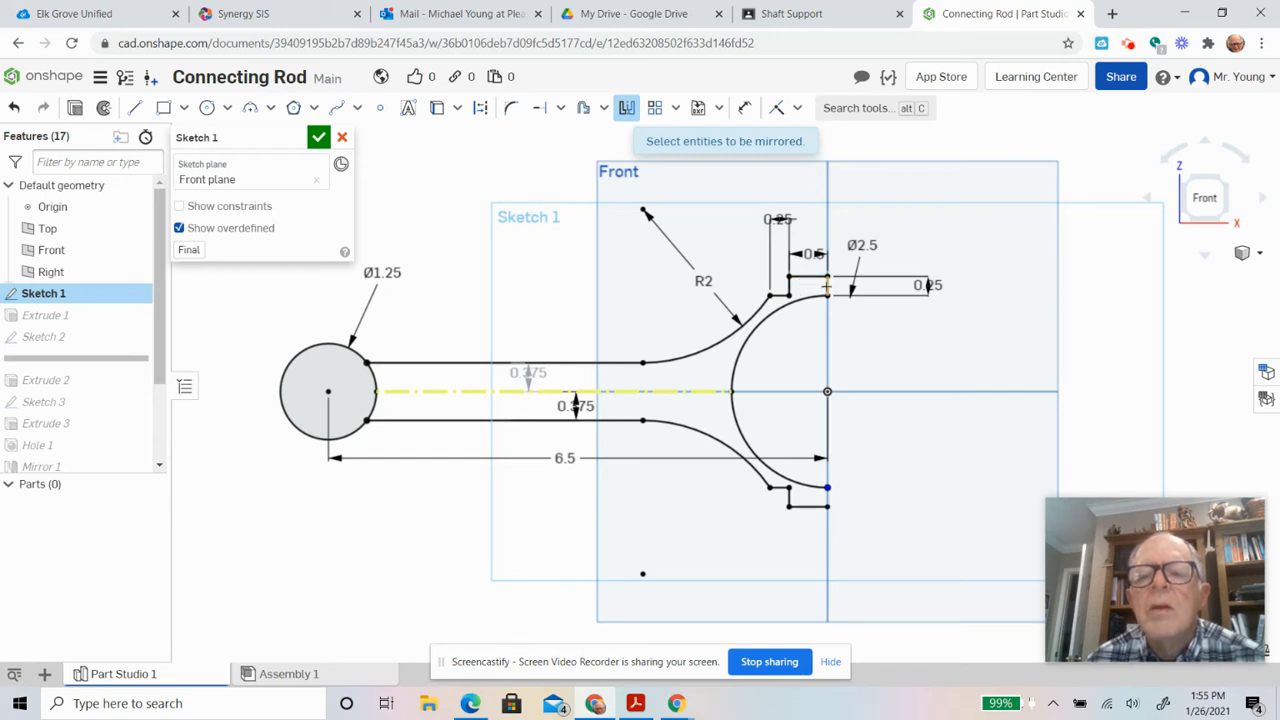
{"action": "left_click", "coordinate": [826, 285]}
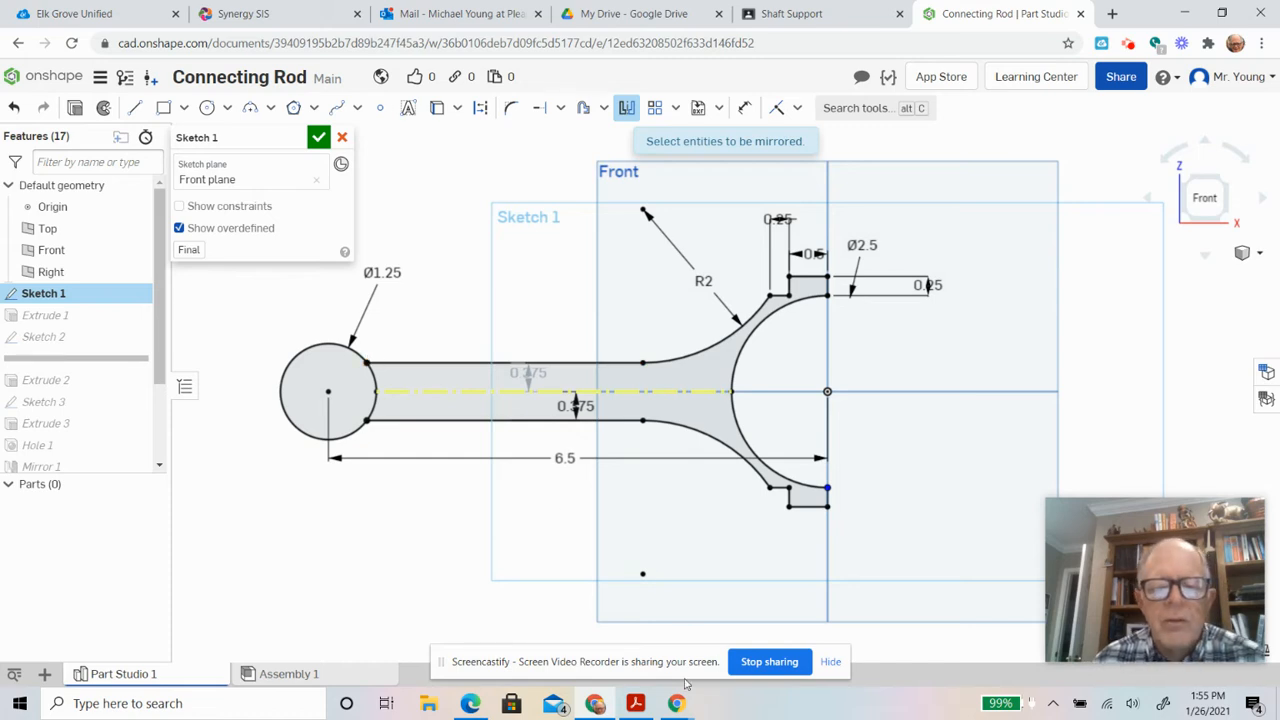
Step: Check the drawing in Adobe Acrobat Reader, return to Onshape and try to fillet the rod's upper edge with the 1.25 circle
{"action": "left_click", "coordinate": [635, 703]}
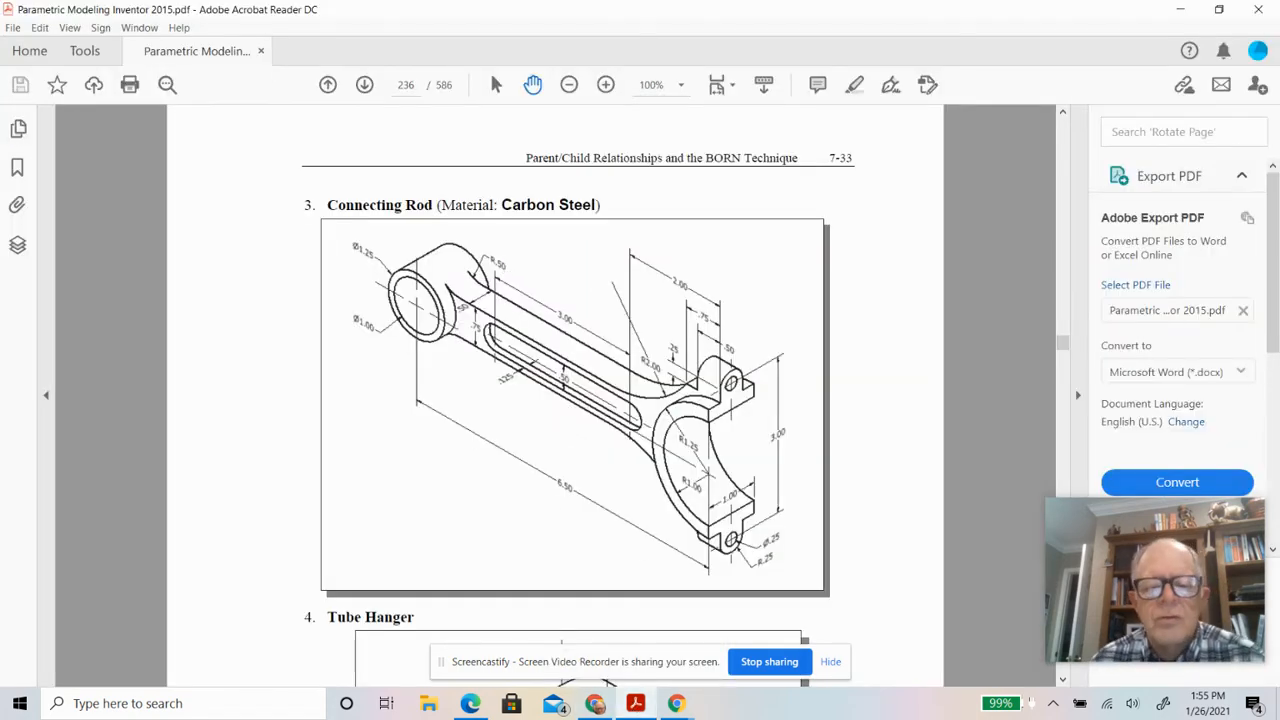
{"action": "left_click", "coordinate": [677, 703]}
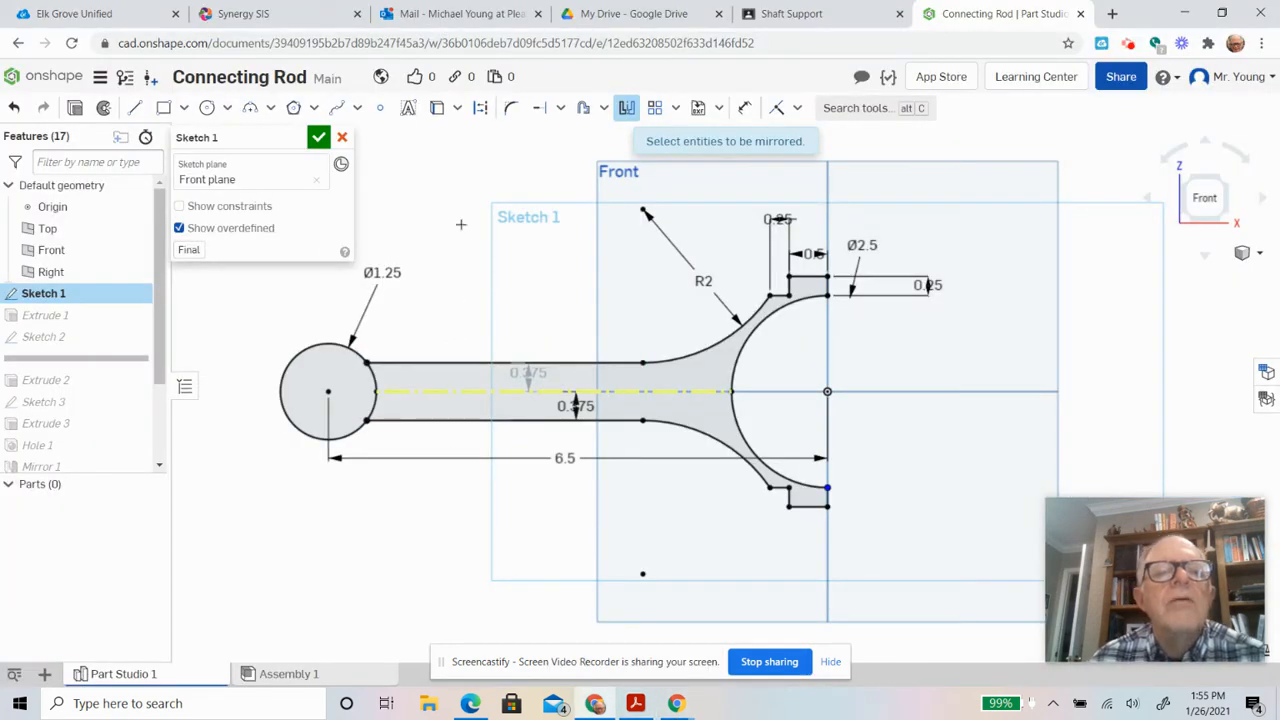
{"action": "left_click", "coordinate": [510, 107]}
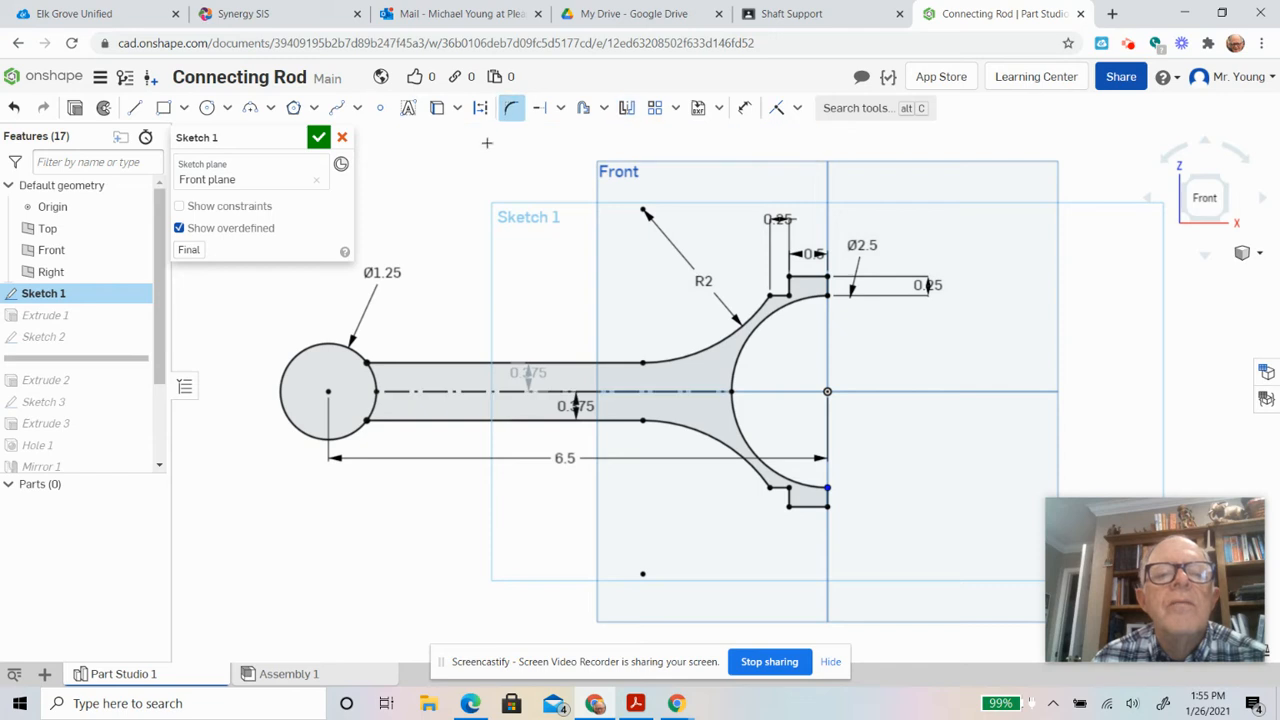
{"action": "left_click", "coordinate": [389, 360]}
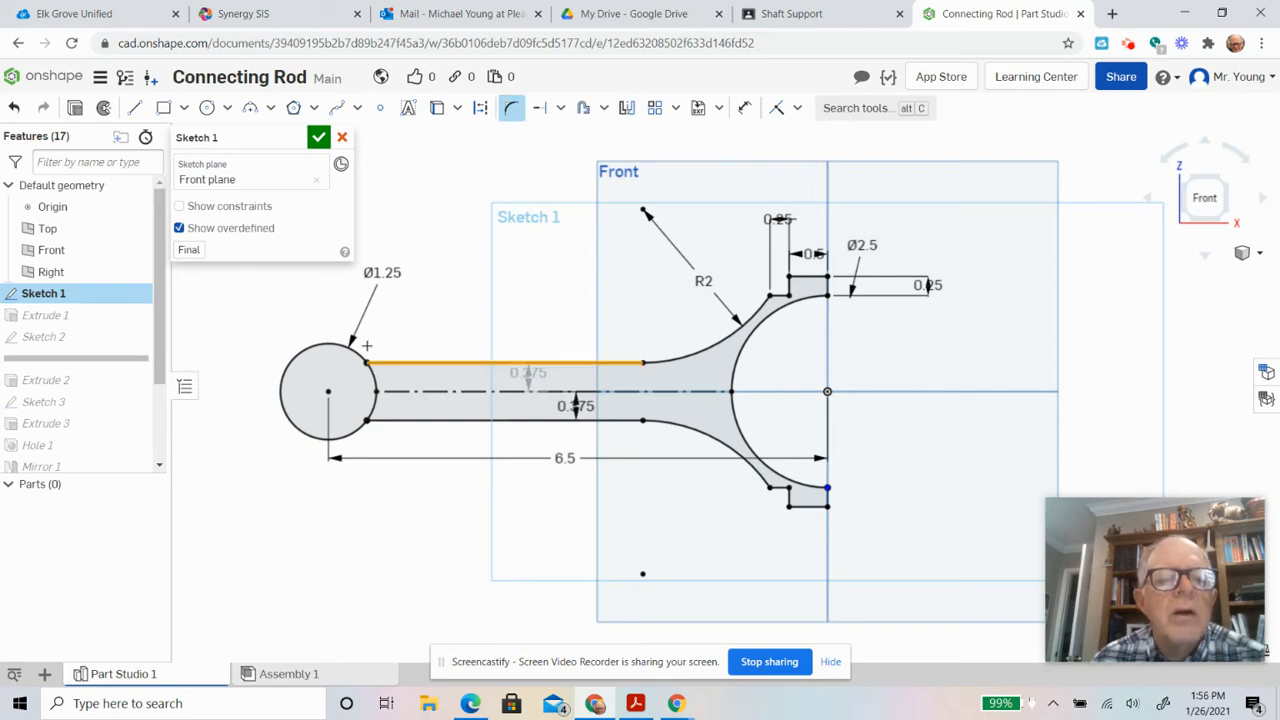
{"action": "left_click", "coordinate": [359, 351]}
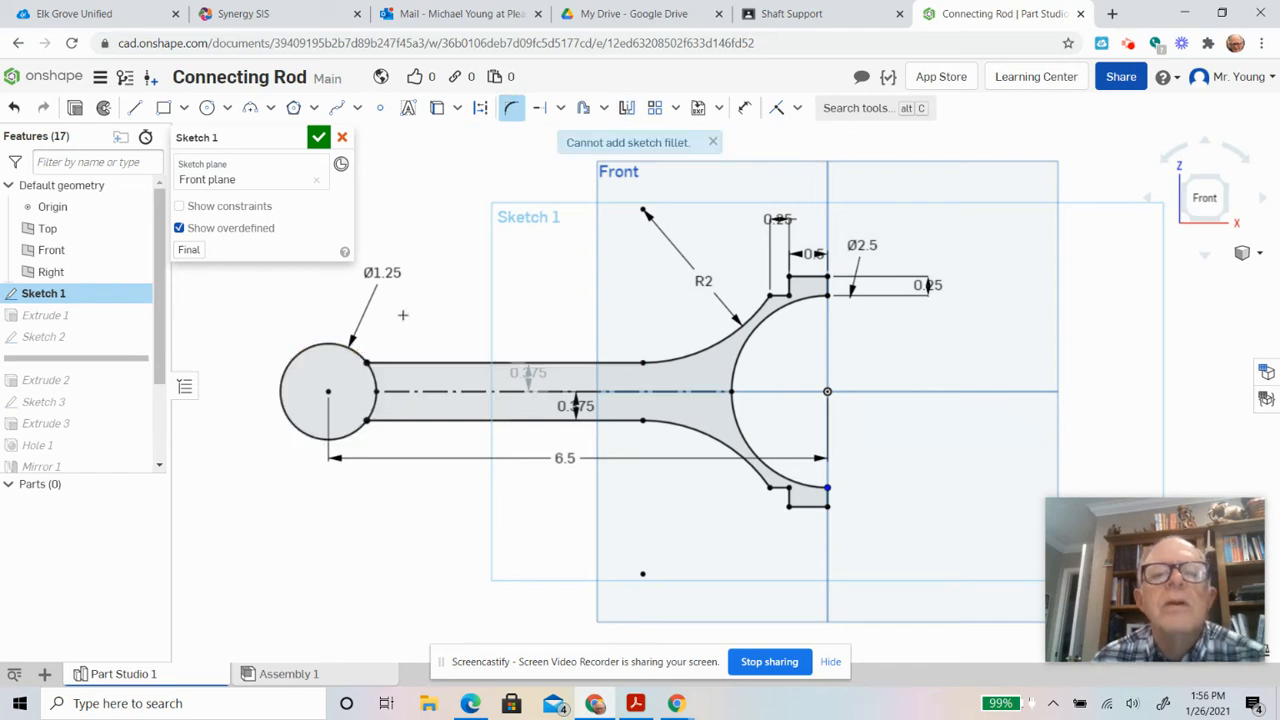
{"action": "left_click", "coordinate": [710, 142]}
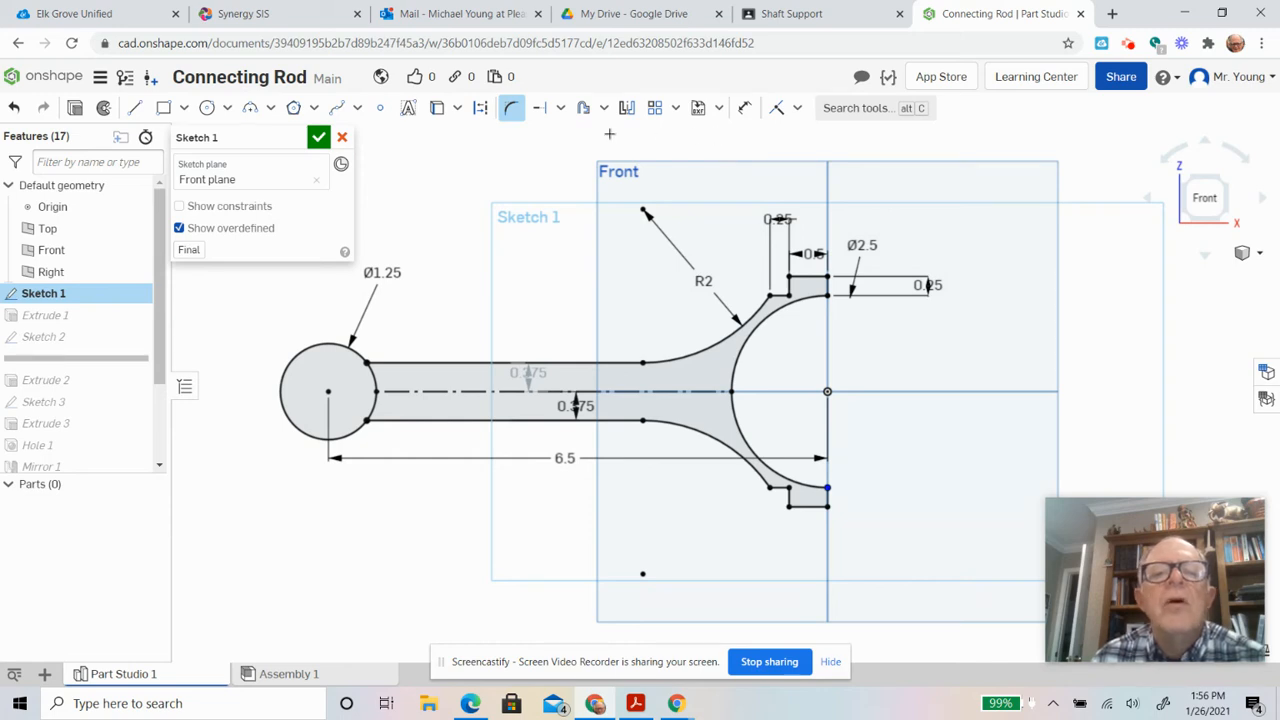
Step: Try trimming the outer arc of the 1.25 circle, and undo that trim
{"action": "left_click", "coordinate": [560, 110]}
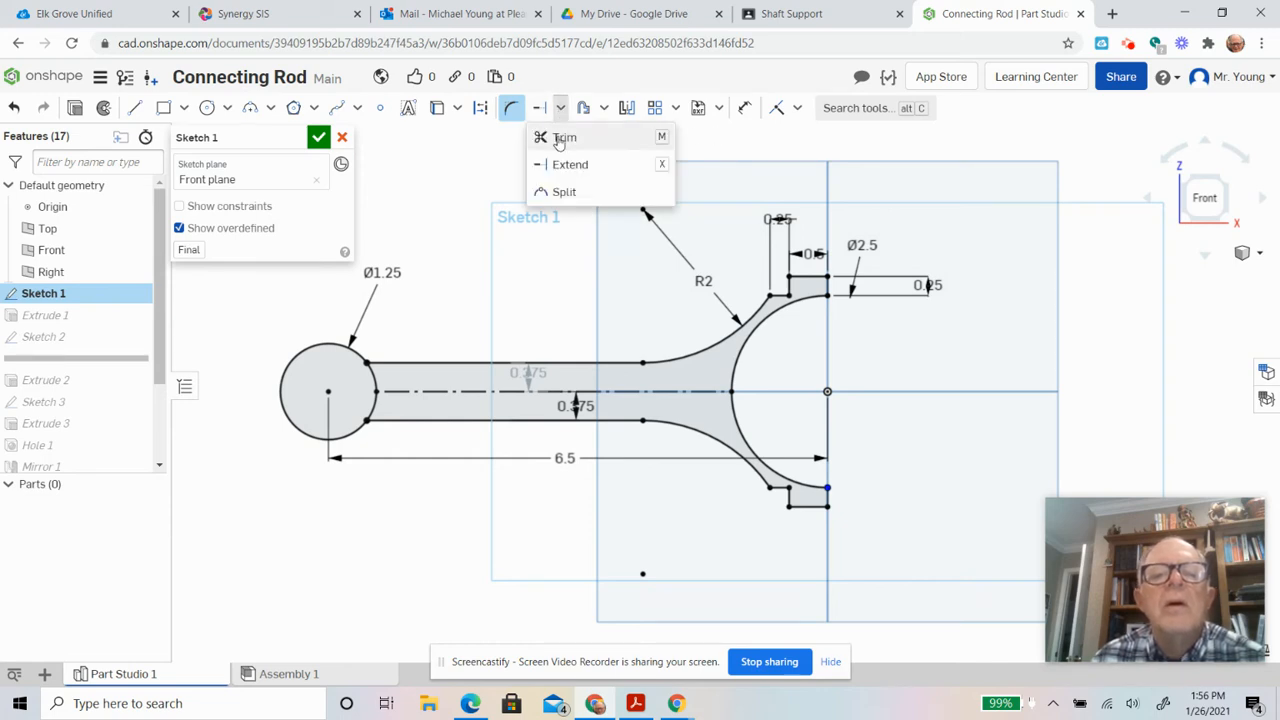
{"action": "left_click", "coordinate": [558, 137]}
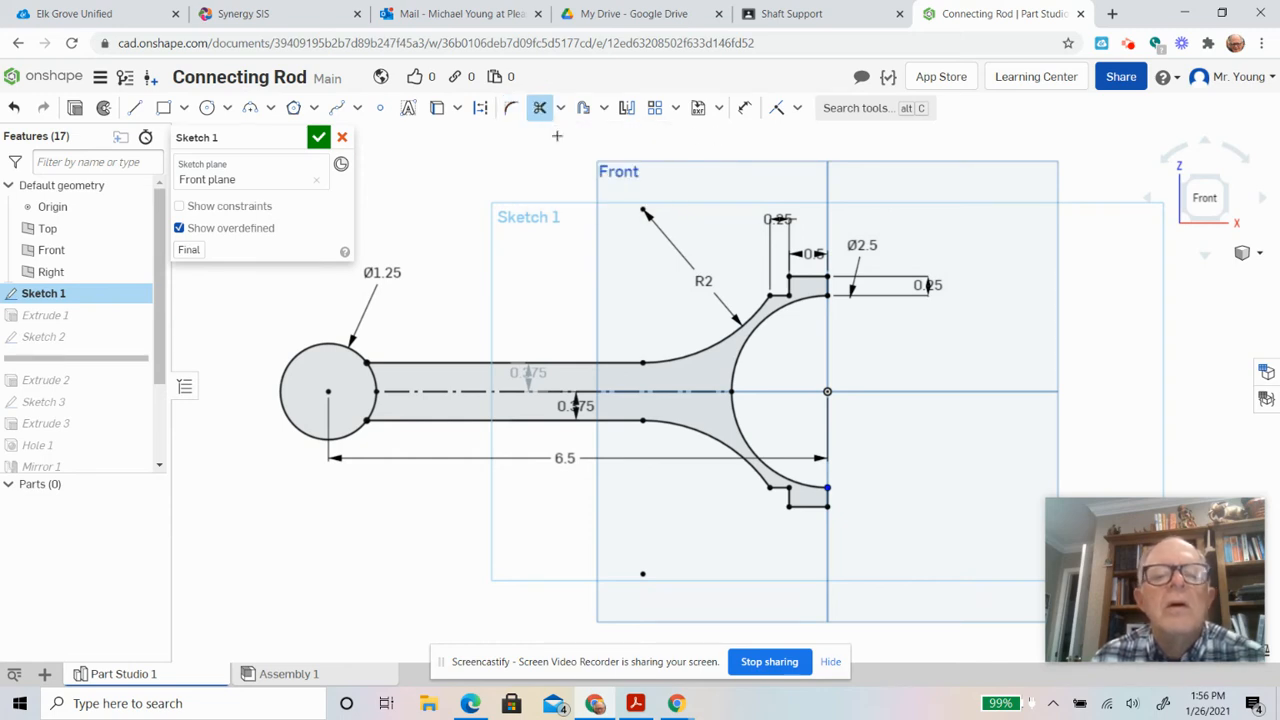
{"action": "left_click", "coordinate": [322, 344]}
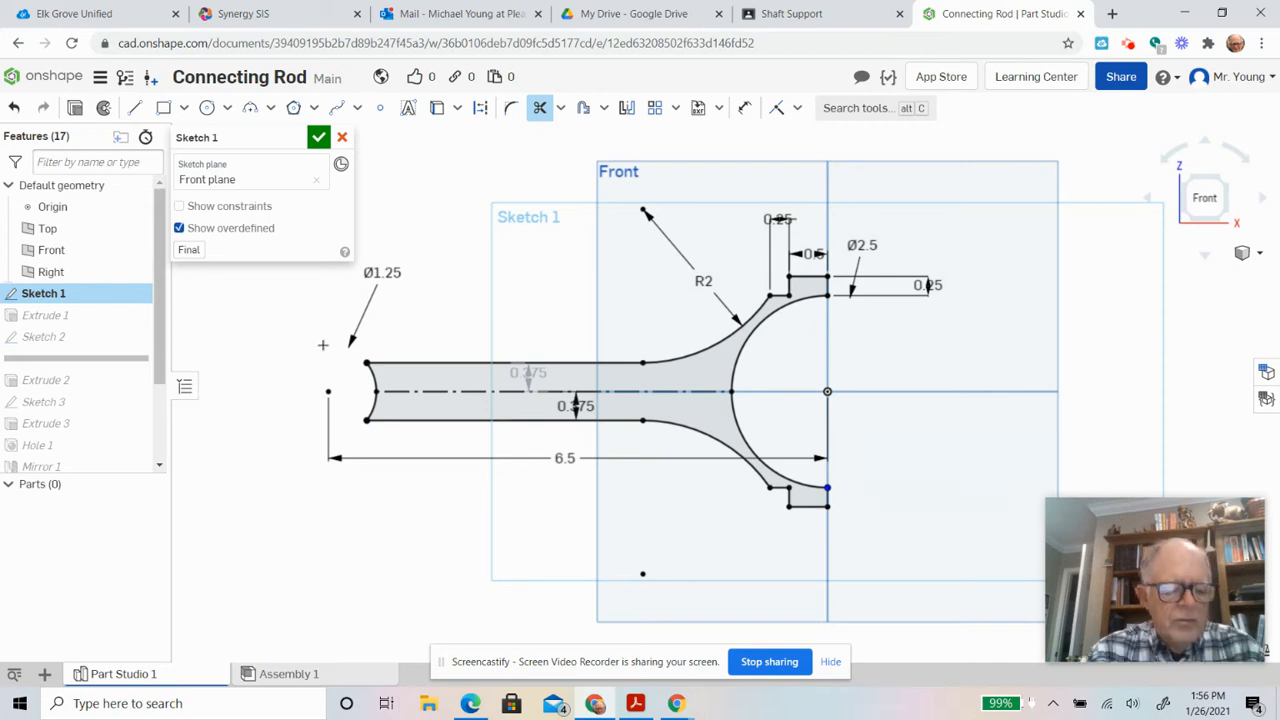
{"action": "key", "text": "Escape"}
{"action": "key", "text": "ctrl+z"}
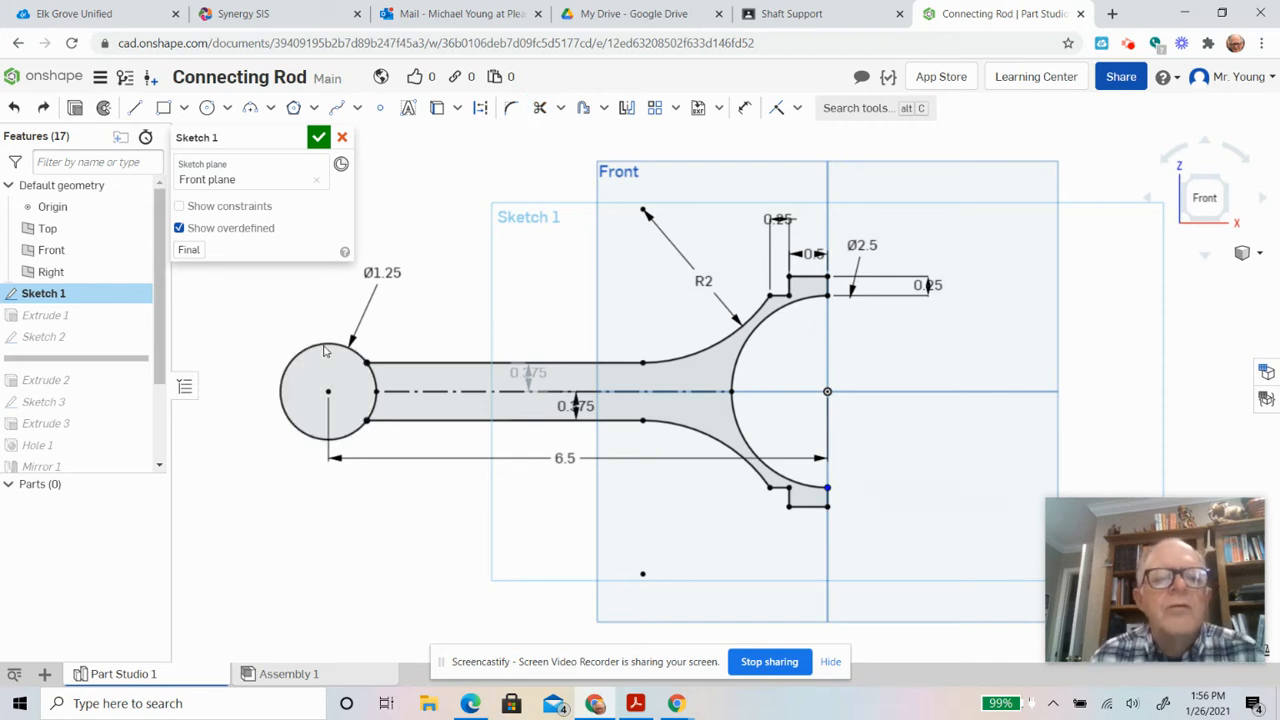
Step: Trim away both segments of the 1.25 circle that lie between the rod's upper and lower edges
{"action": "left_click", "coordinate": [375, 382]}
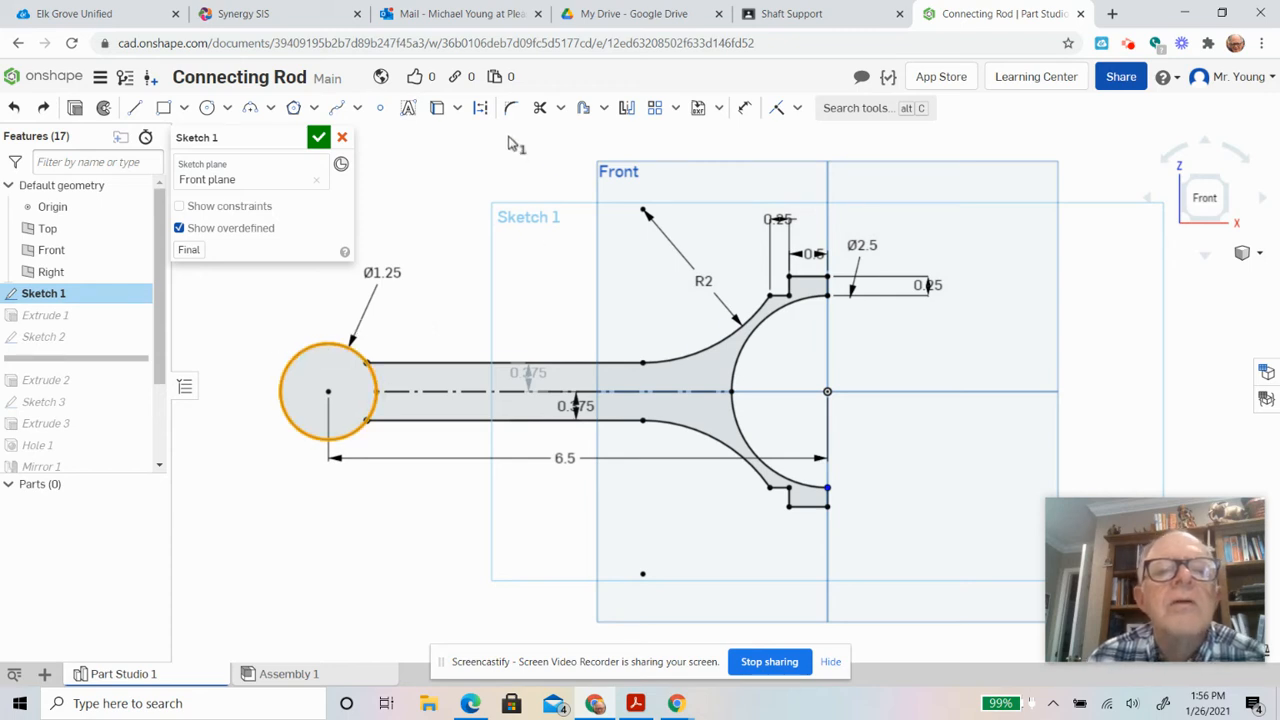
{"action": "left_click", "coordinate": [539, 107]}
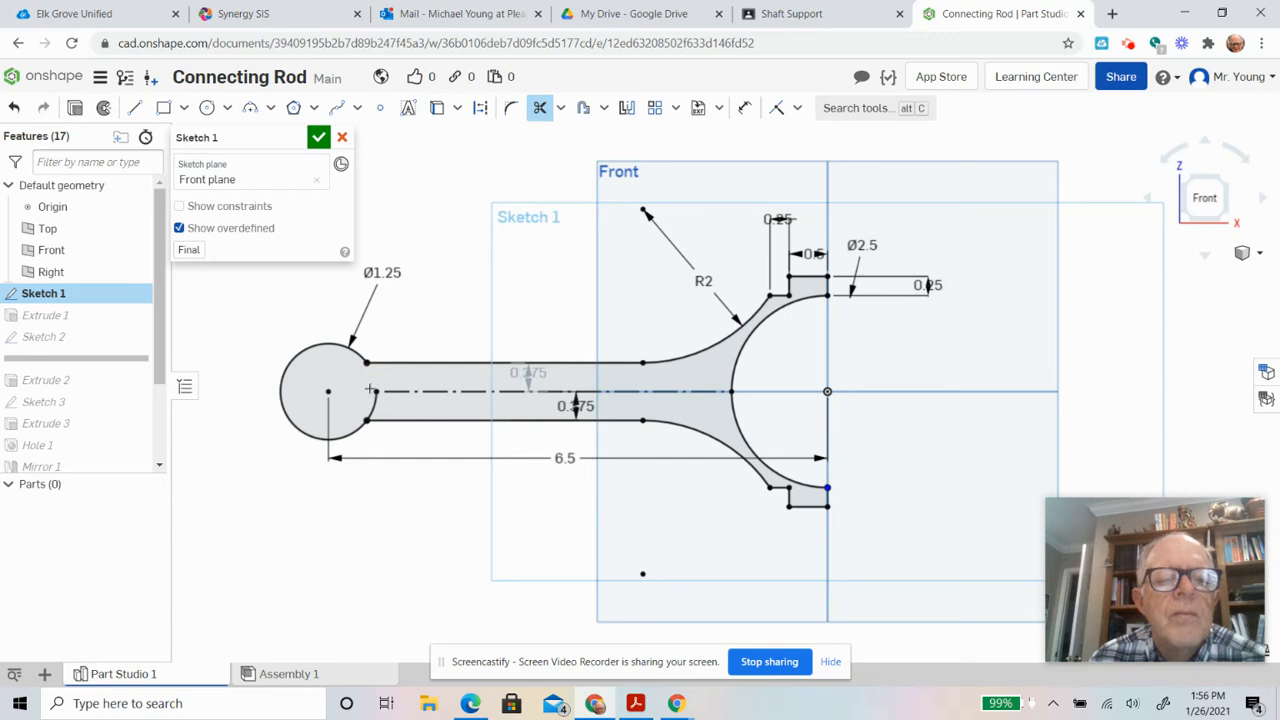
{"action": "left_click", "coordinate": [375, 406]}
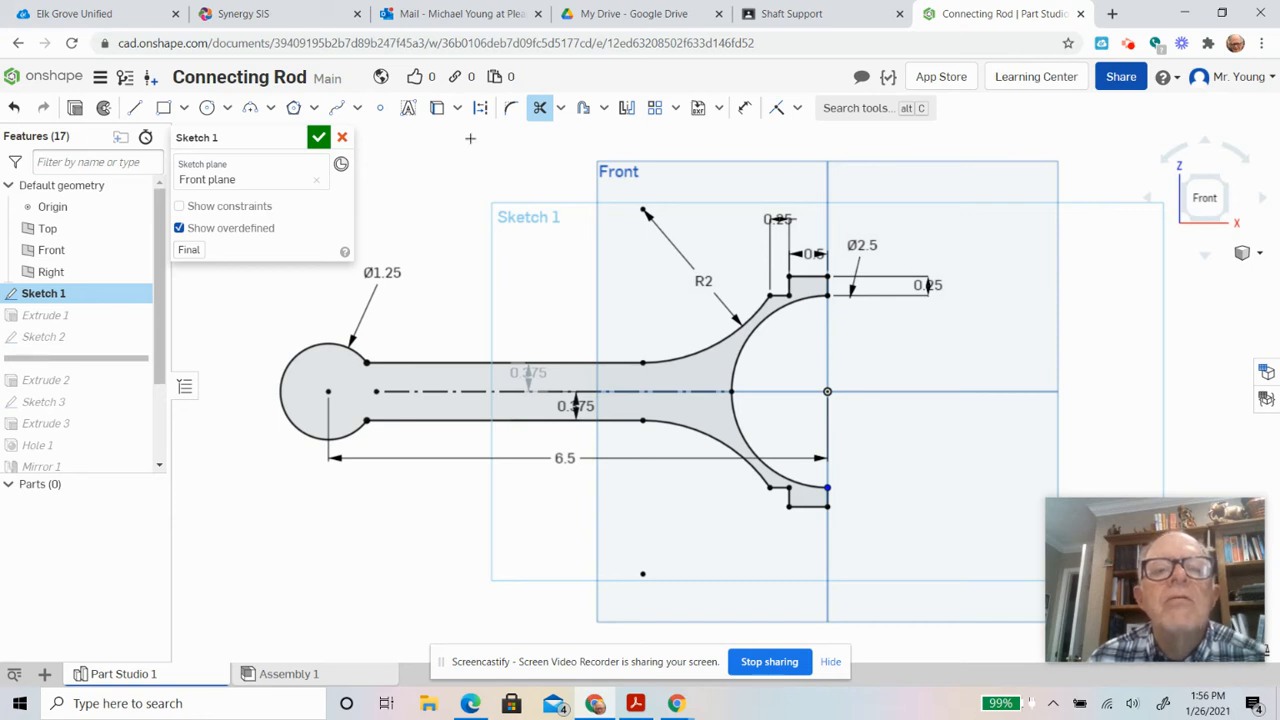
Step: Fillet the corners where the rod's upper and lower edges meet the 1.25 arc, using a 0.5 in radius
{"action": "left_click", "coordinate": [510, 108]}
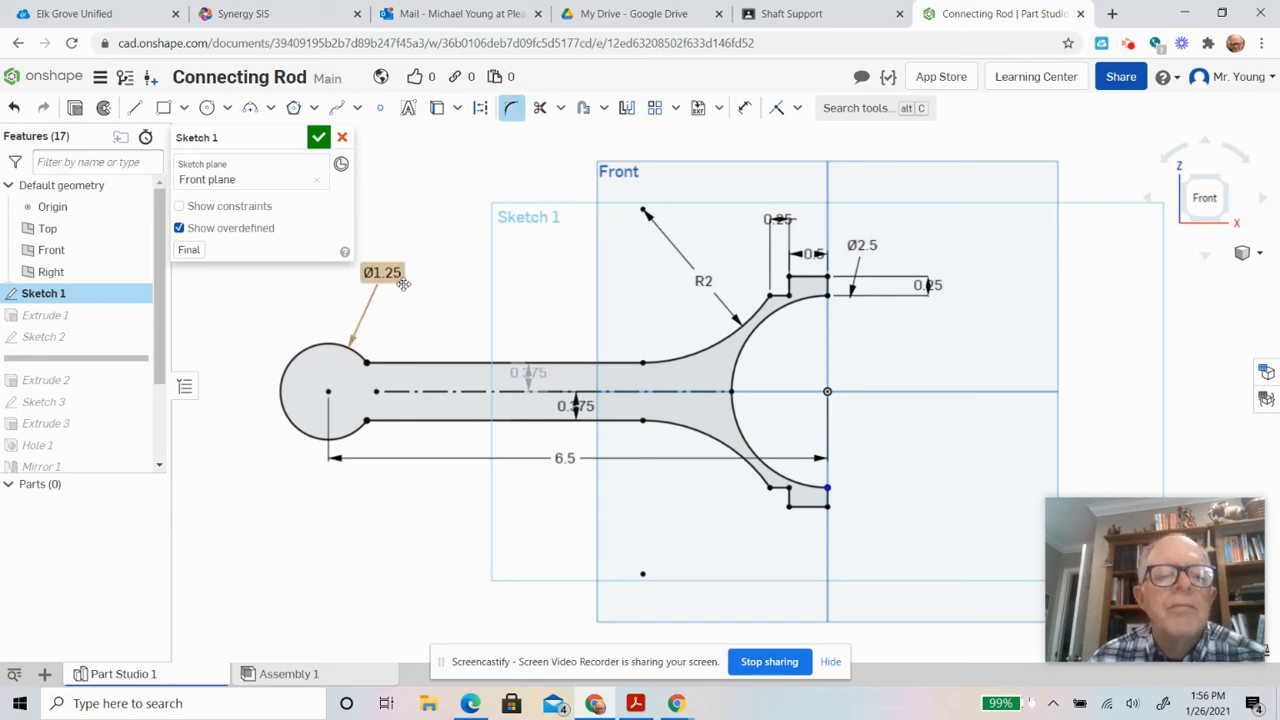
{"action": "left_click", "coordinate": [378, 361]}
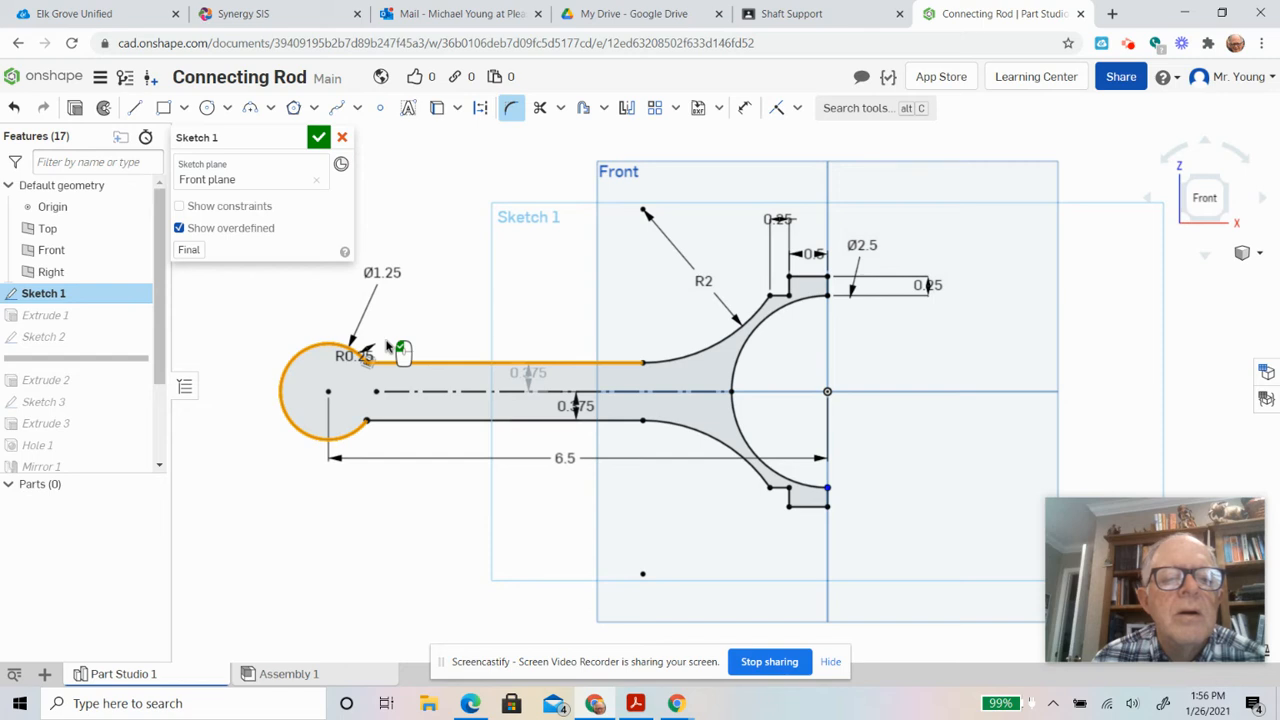
{"action": "double_click", "coordinate": [388, 346]}
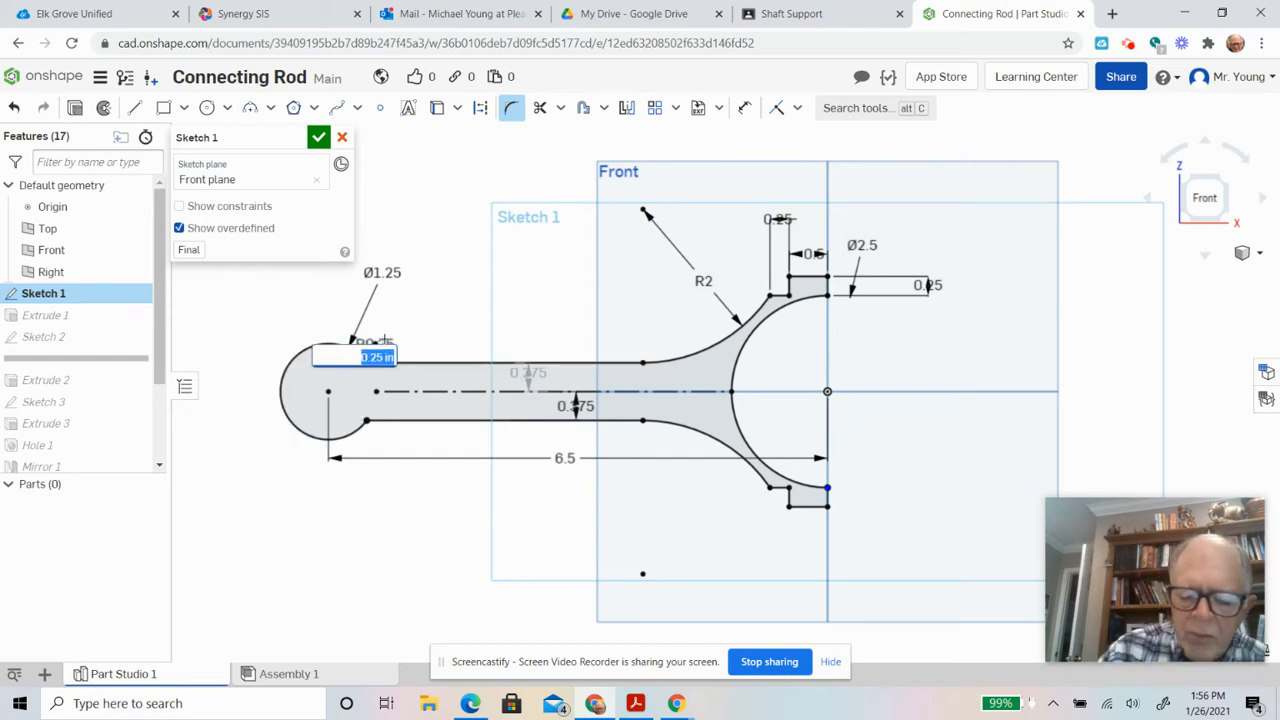
{"action": "key", "text": "BackSpace"}
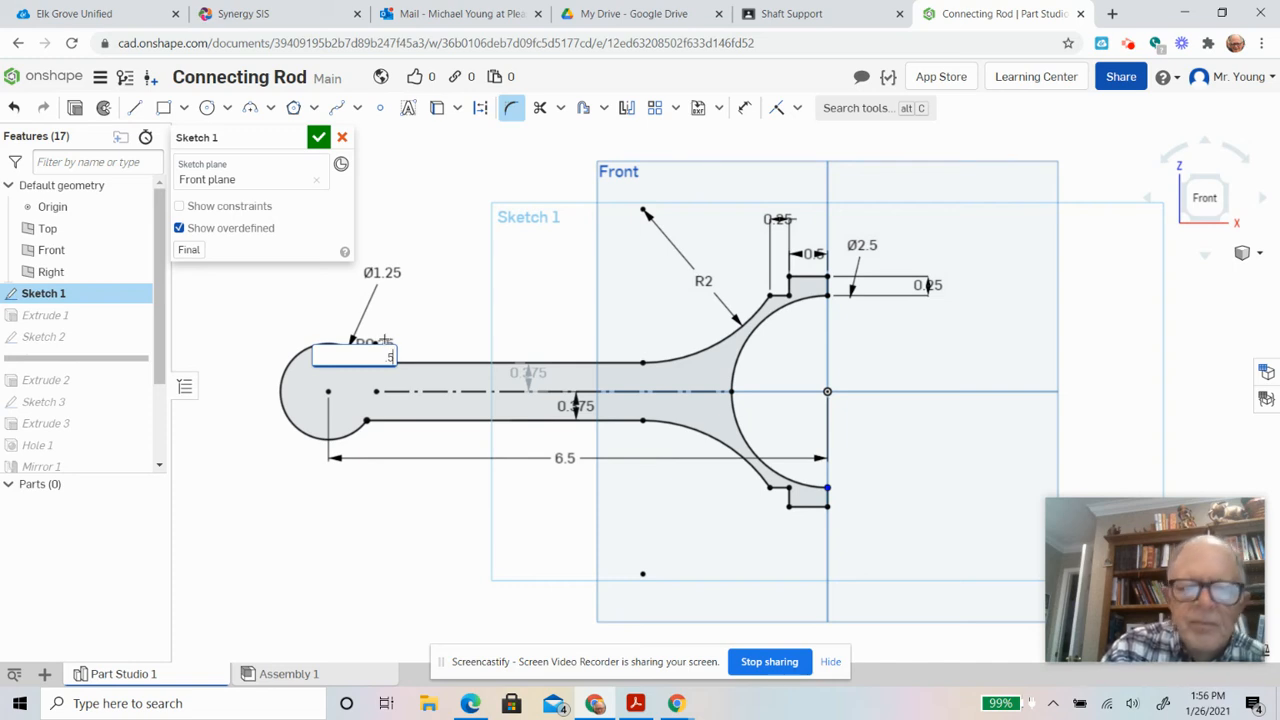
{"action": "key", "text": "Return"}
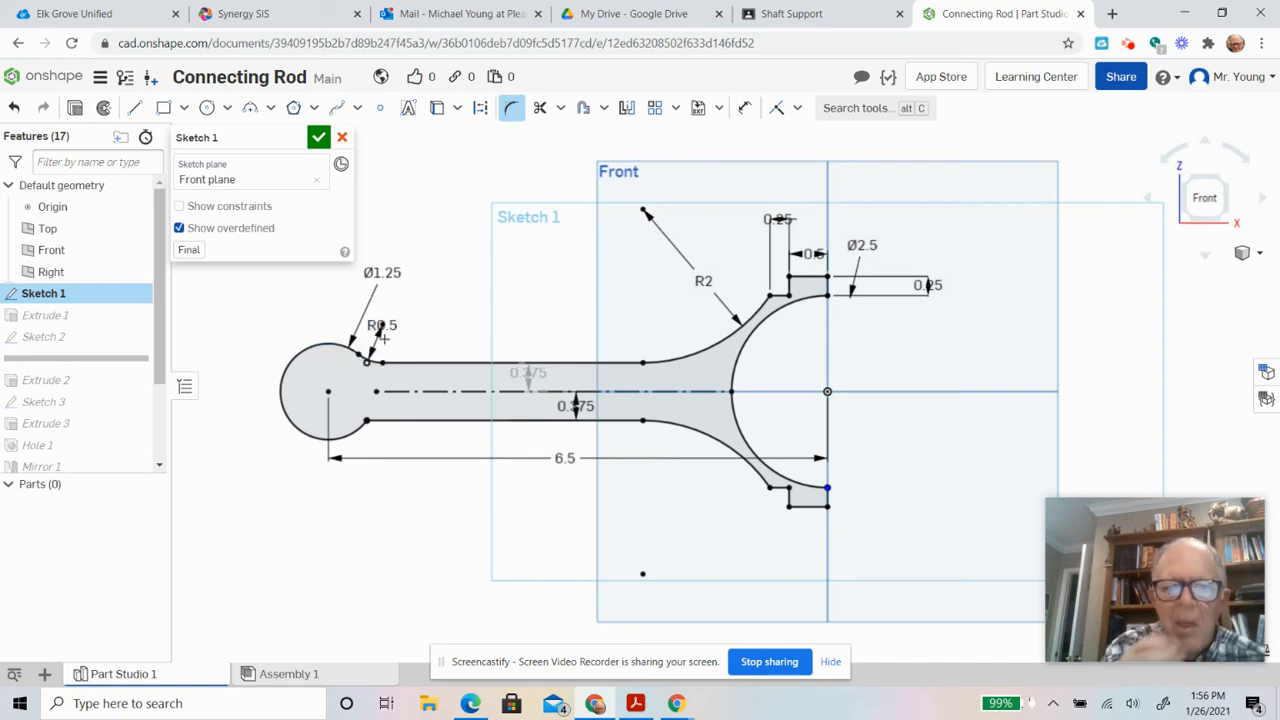
{"action": "left_click", "coordinate": [404, 421]}
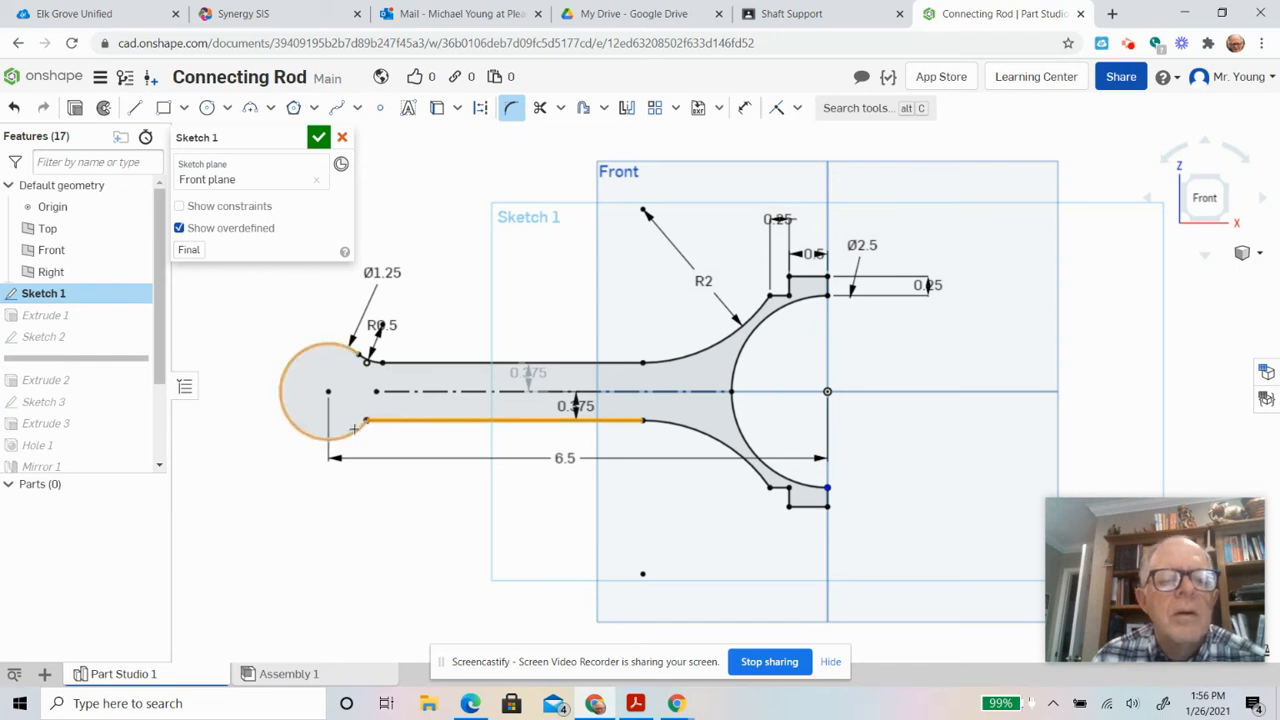
{"action": "left_click", "coordinate": [355, 430]}
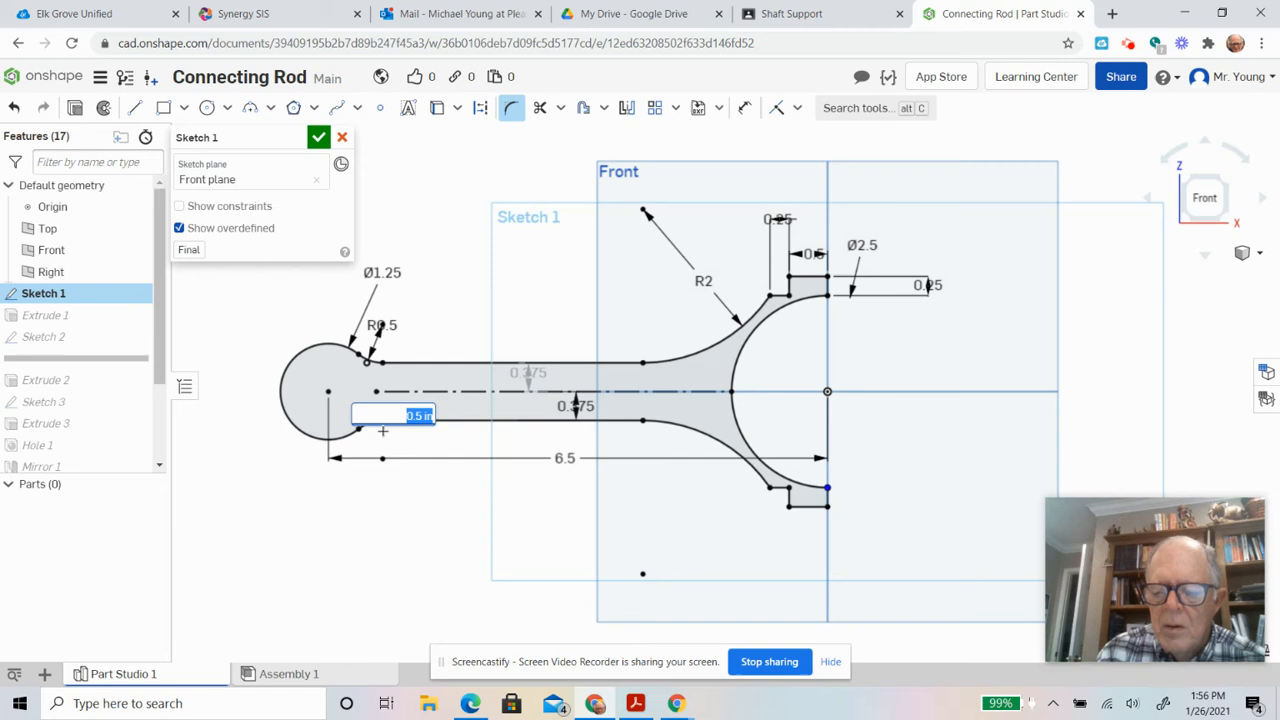
{"action": "key", "text": "Return"}
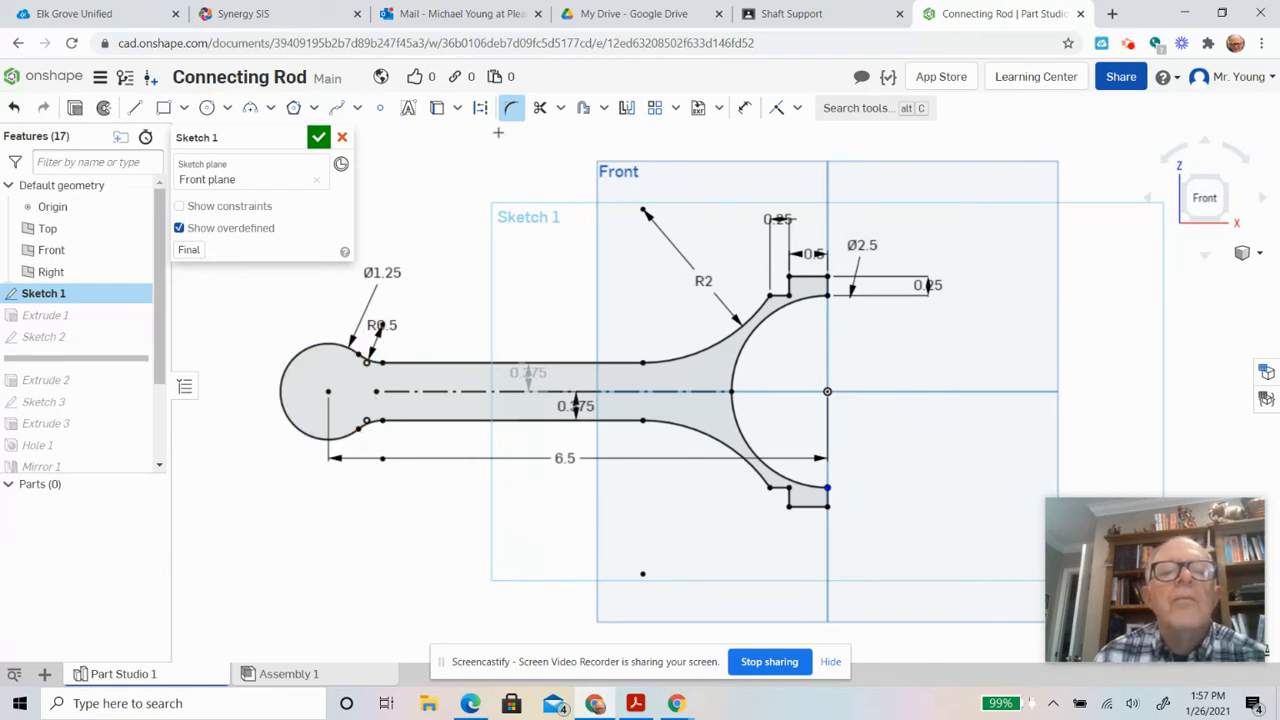
Step: Extend the trimmed 1.25 arc across the rod's end to restore the full circle
{"action": "left_click", "coordinate": [562, 111]}
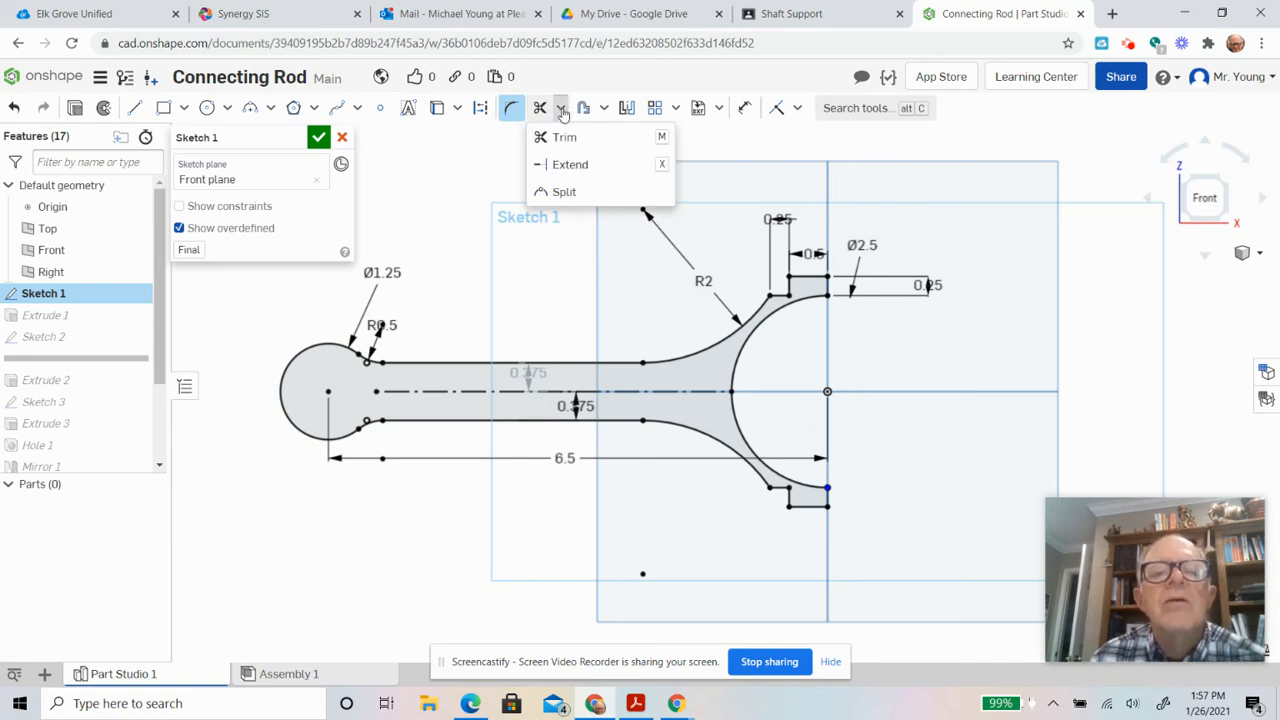
{"action": "left_click", "coordinate": [568, 165]}
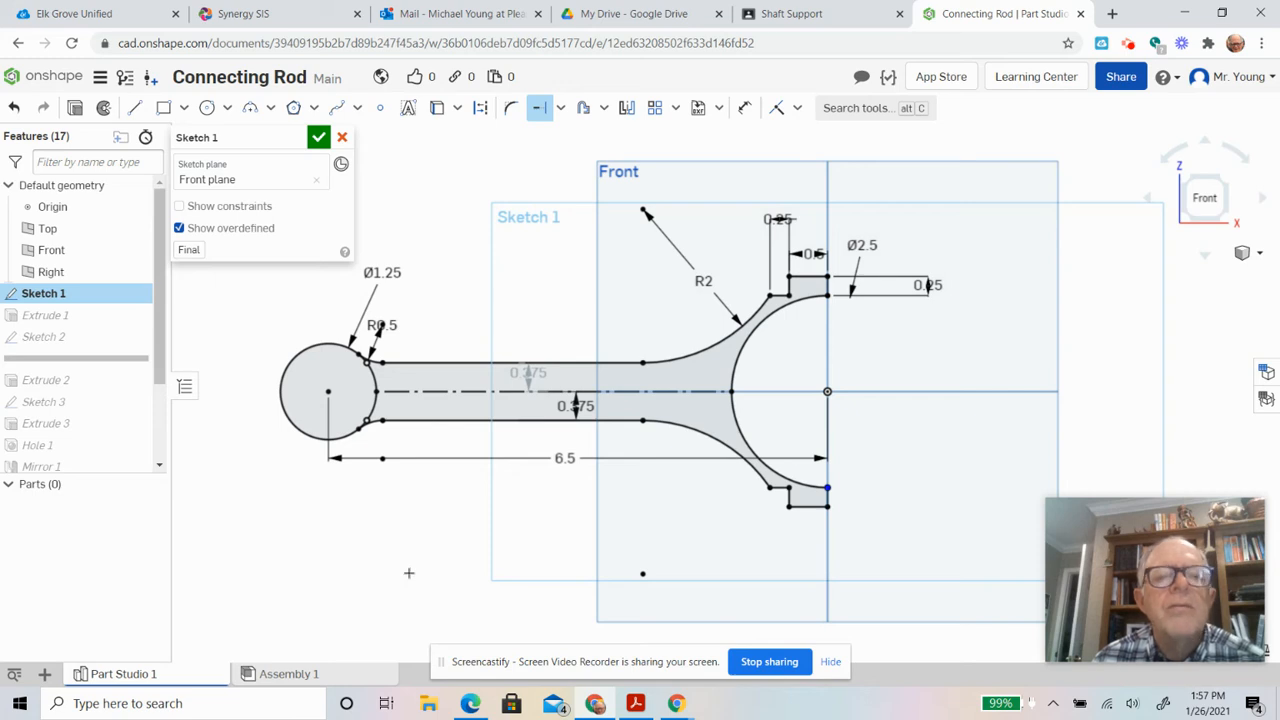
Step: Trim away the outer part of the 1.25 circle, keeping the concave arc at the rod's end, and finish the sketch
{"action": "left_click", "coordinate": [561, 108]}
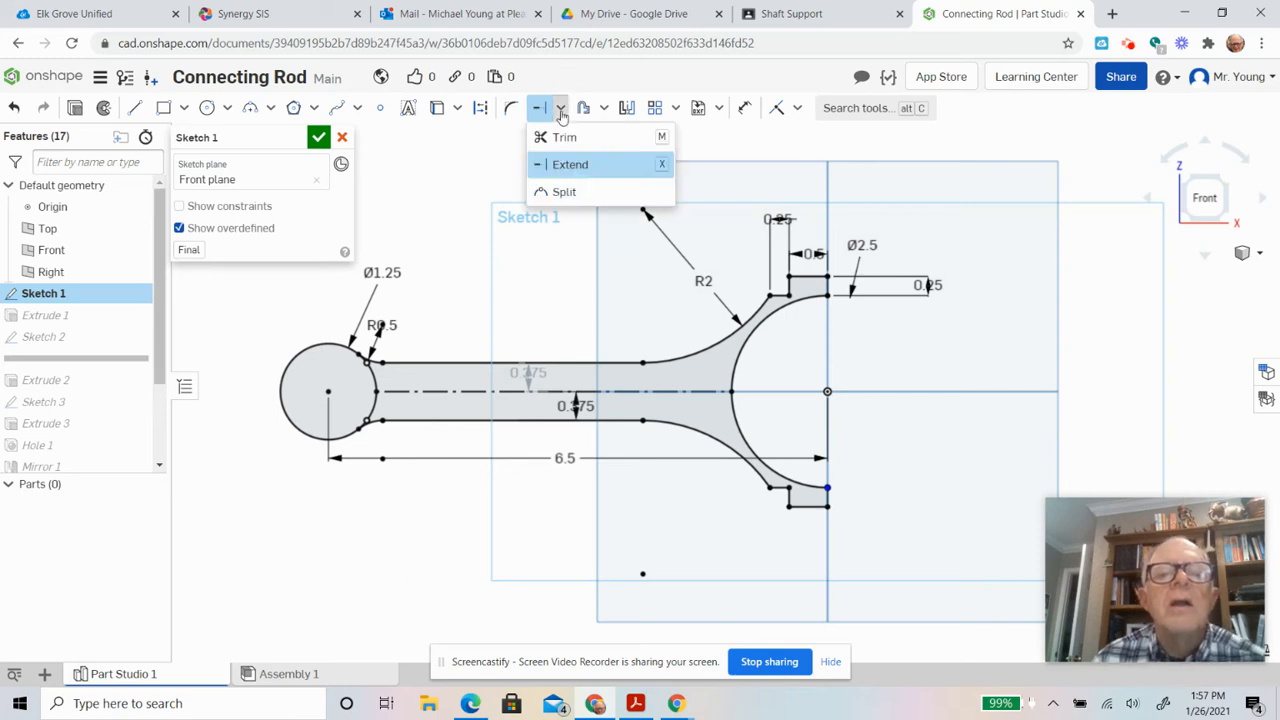
{"action": "left_click", "coordinate": [560, 137]}
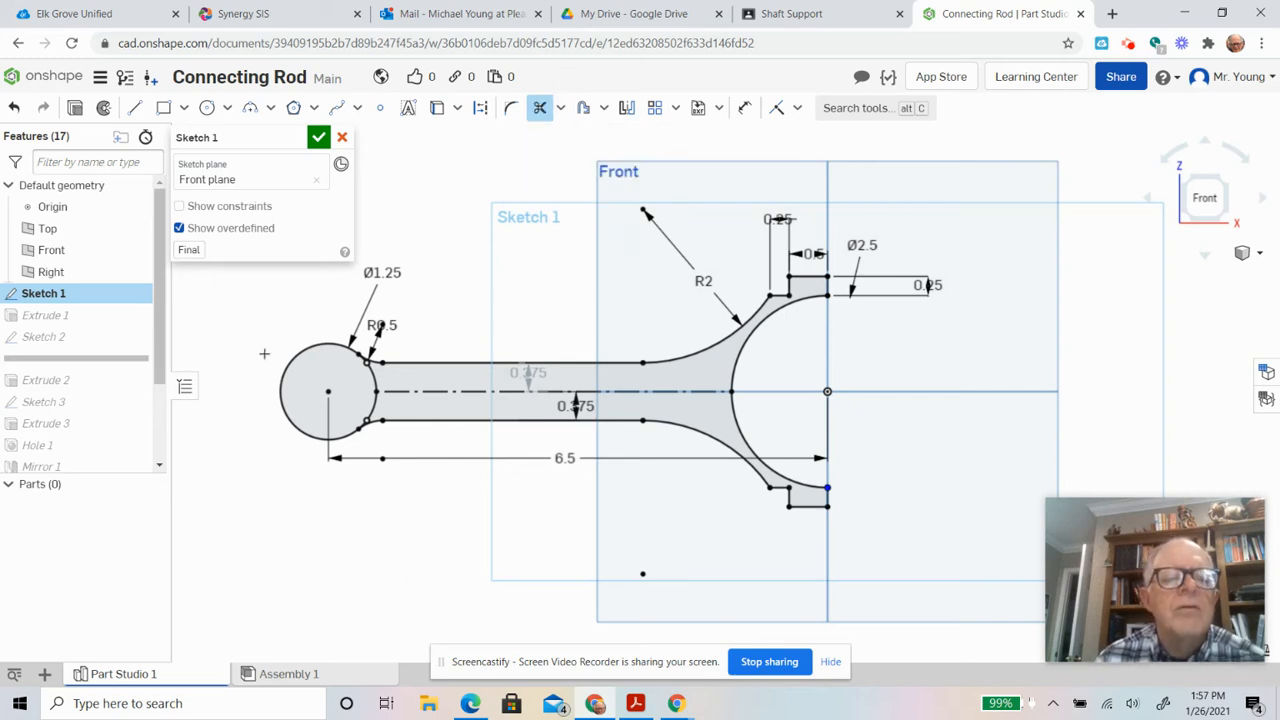
{"action": "left_click", "coordinate": [285, 370]}
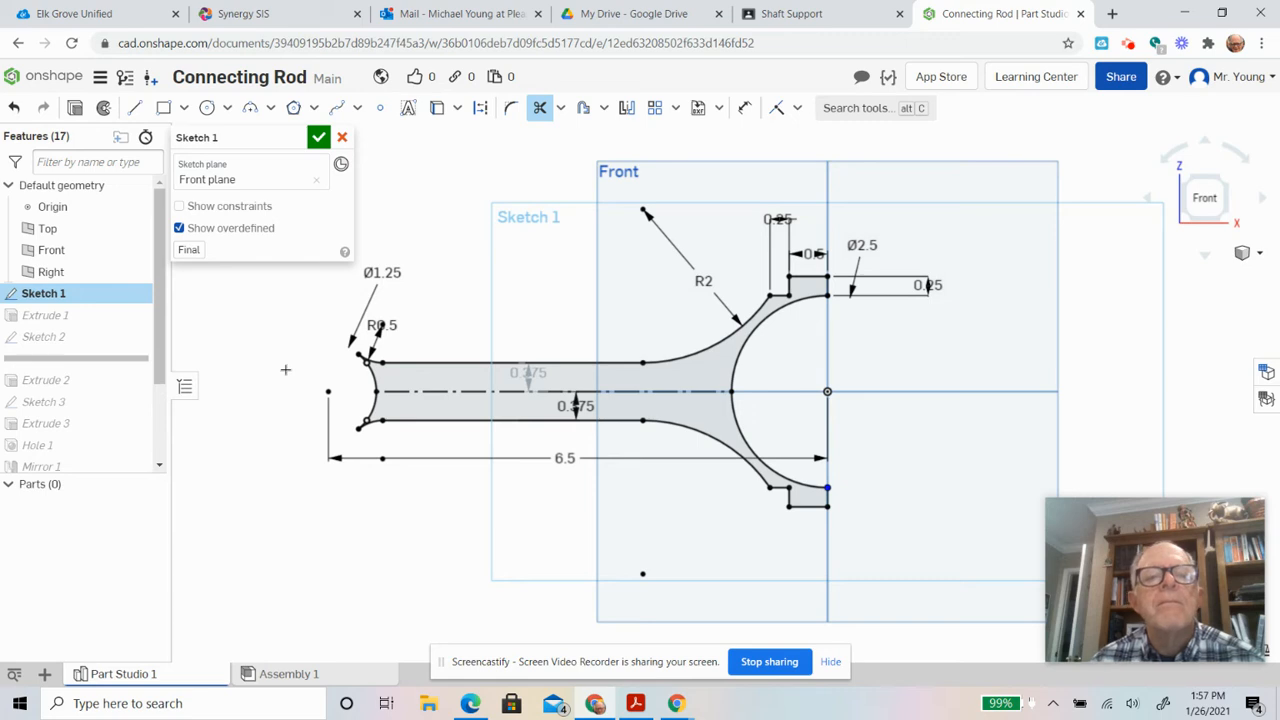
{"action": "left_click", "coordinate": [318, 138]}
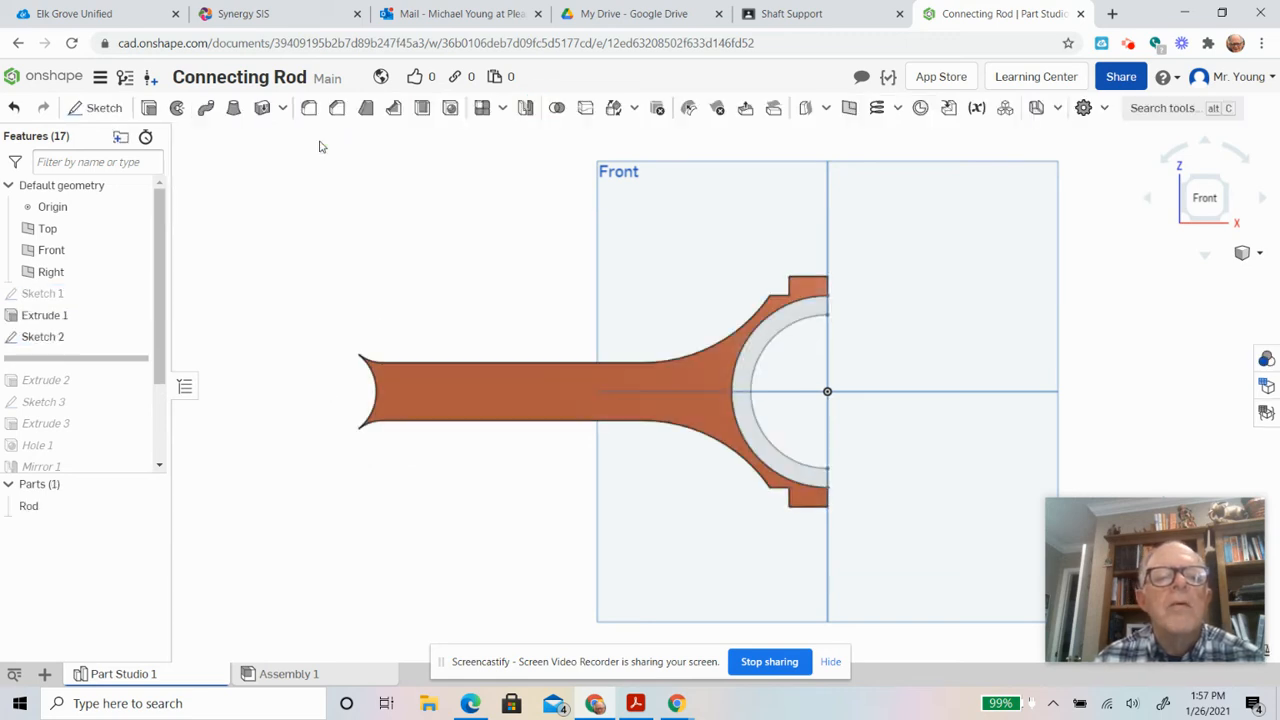
Step: Roll the feature history forward past Extrude 2, Extrude 3 and Hole 1, stopping before Mirror 1, and view the rod isometrically
{"action": "mouse_move", "coordinate": [500, 272]}
{"action": "right_mouse_down"}
{"action": "mouse_move", "coordinate": [448, 303]}
{"action": "mouse_move", "coordinate": [507, 287]}
{"action": "right_mouse_up"}
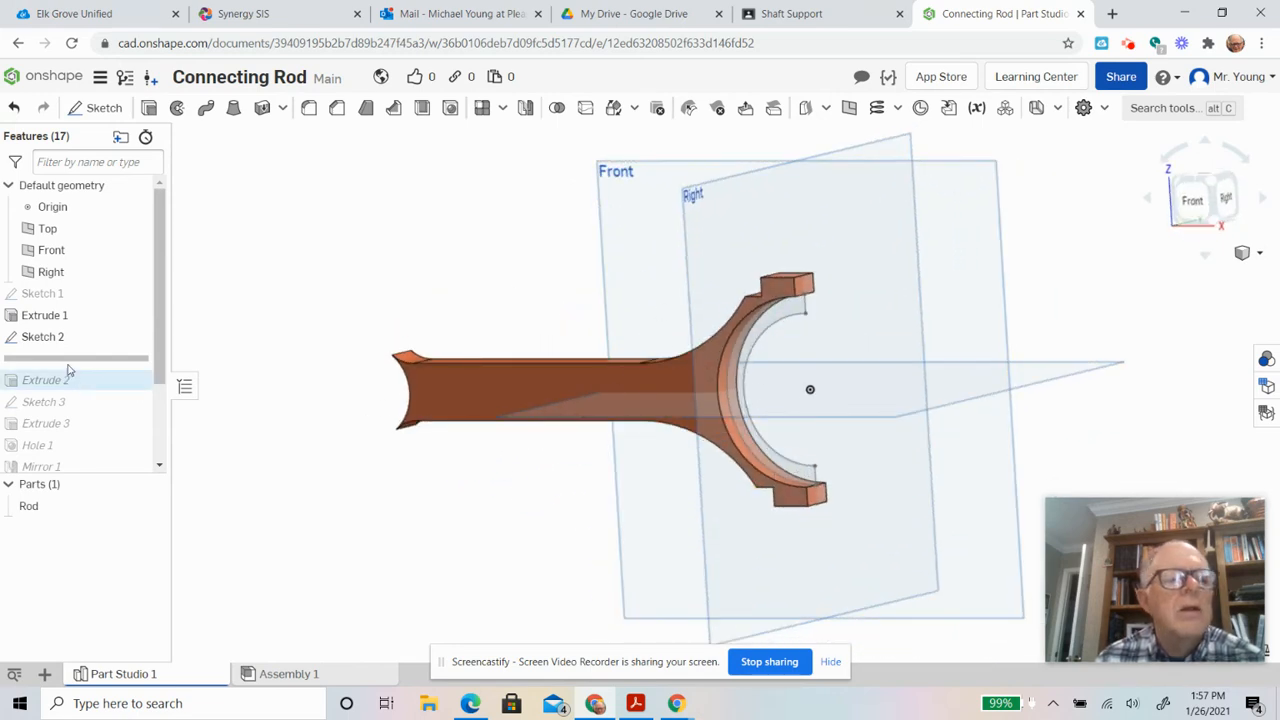
{"action": "left_click_drag", "start_coordinate": [68, 362], "coordinate": [67, 388]}
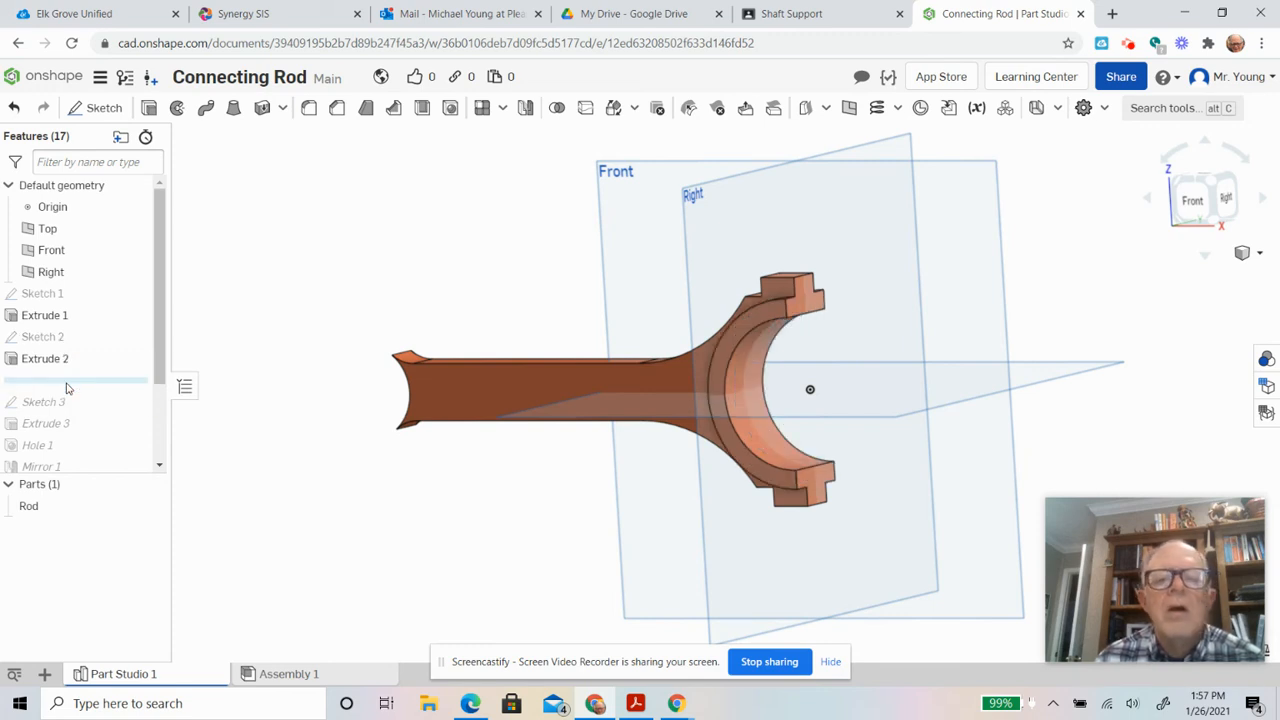
{"action": "left_click_drag", "start_coordinate": [67, 388], "coordinate": [77, 434]}
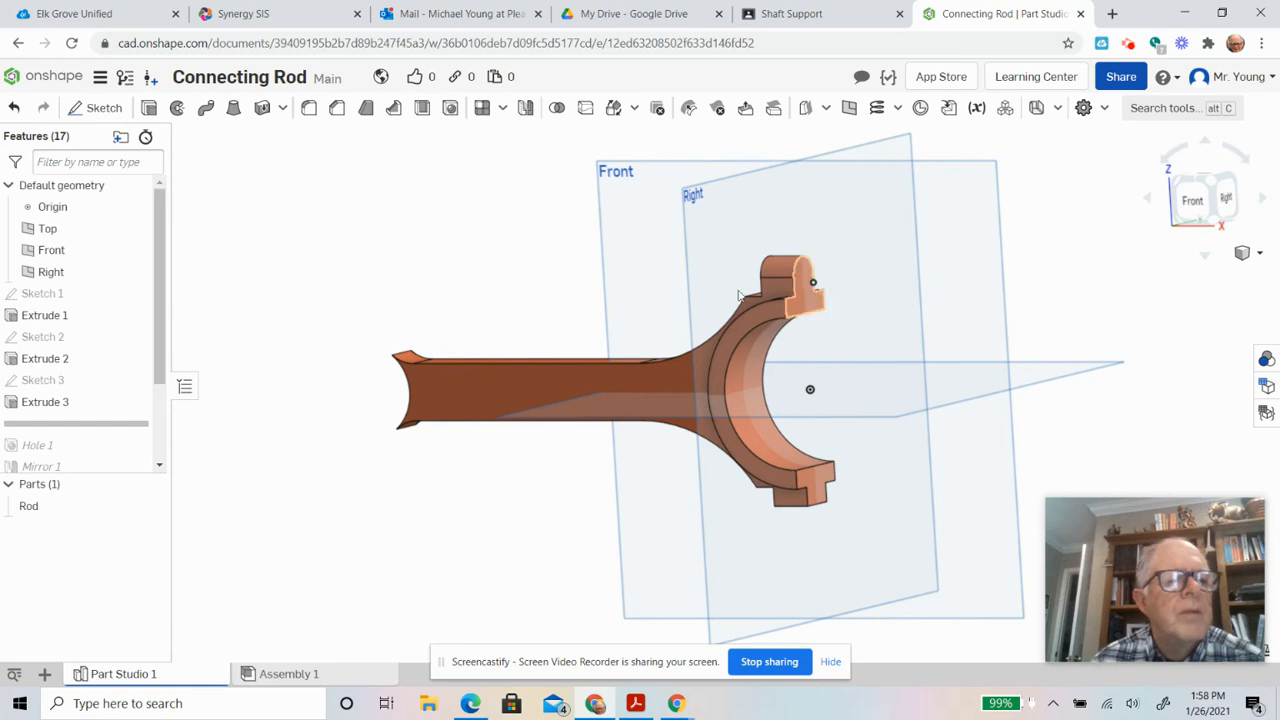
{"action": "left_click_drag", "start_coordinate": [94, 431], "coordinate": [100, 457]}
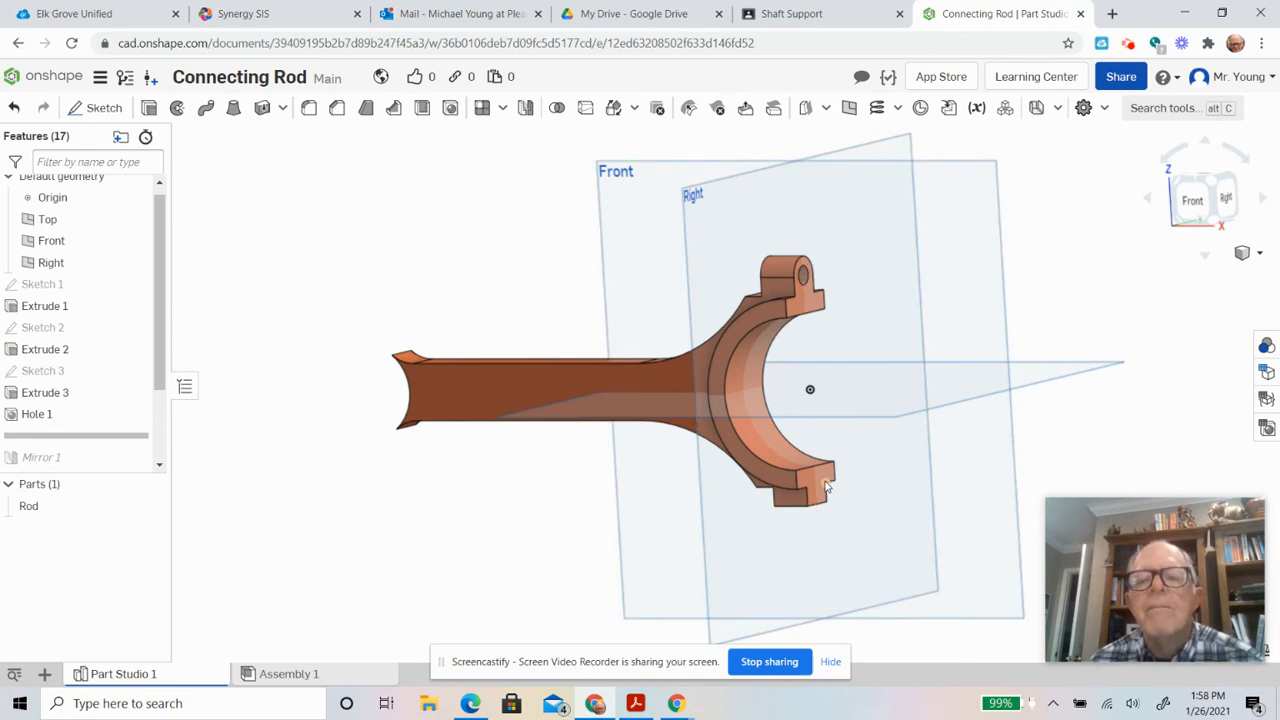
{"action": "key", "text": "shift+7"}
{"action": "mouse_move", "coordinate": [1037, 299]}
{"action": "right_mouse_down"}
{"action": "mouse_move", "coordinate": [1076, 287]}
{"action": "mouse_move", "coordinate": [1064, 268]}
{"action": "mouse_move", "coordinate": [1045, 292]}
{"action": "right_mouse_up"}
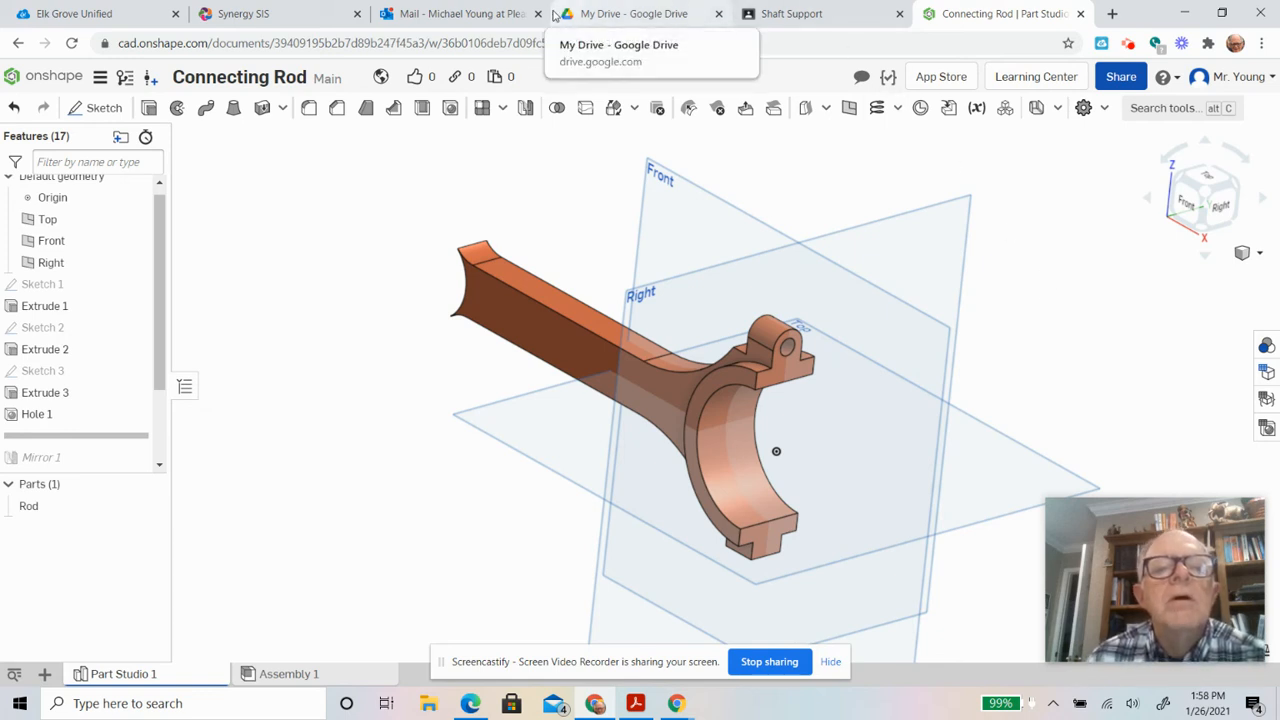
Step: Mirror the Extrude 3 and Hole 1 features across the Top plane to put a matching bolt lug on the rod's other side
{"action": "left_click", "coordinate": [526, 108]}
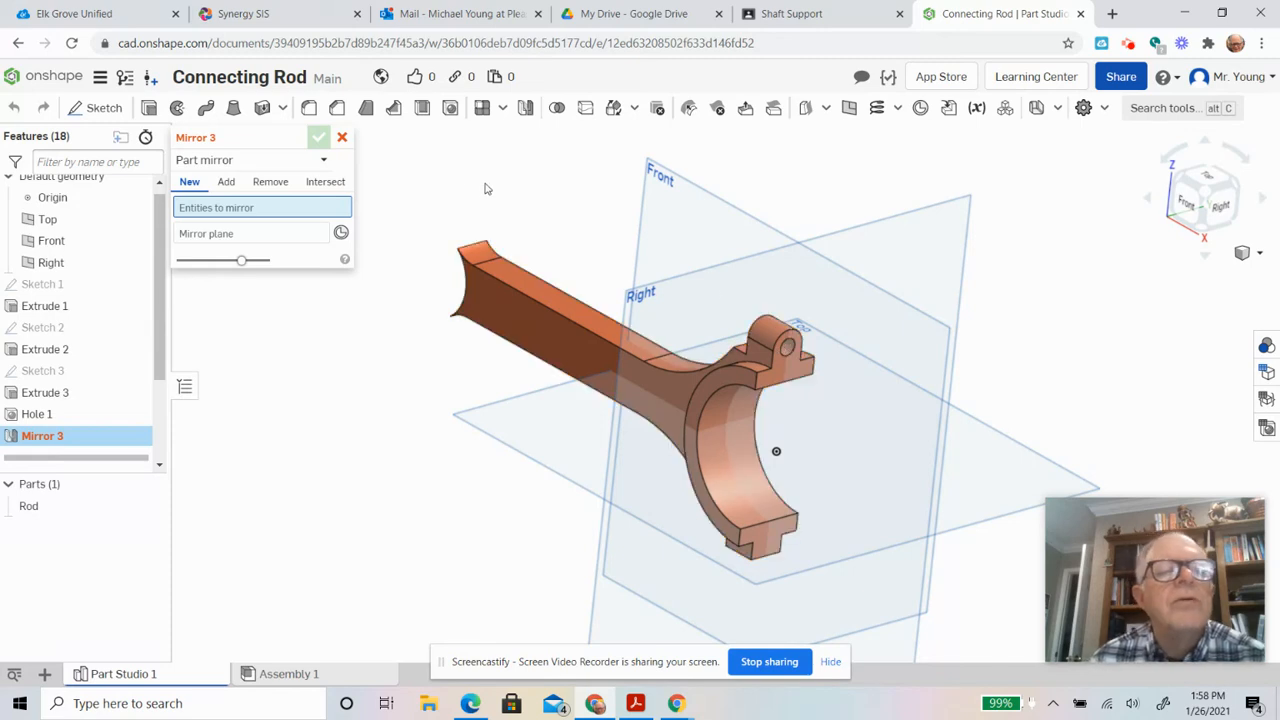
{"action": "left_click", "coordinate": [326, 162]}
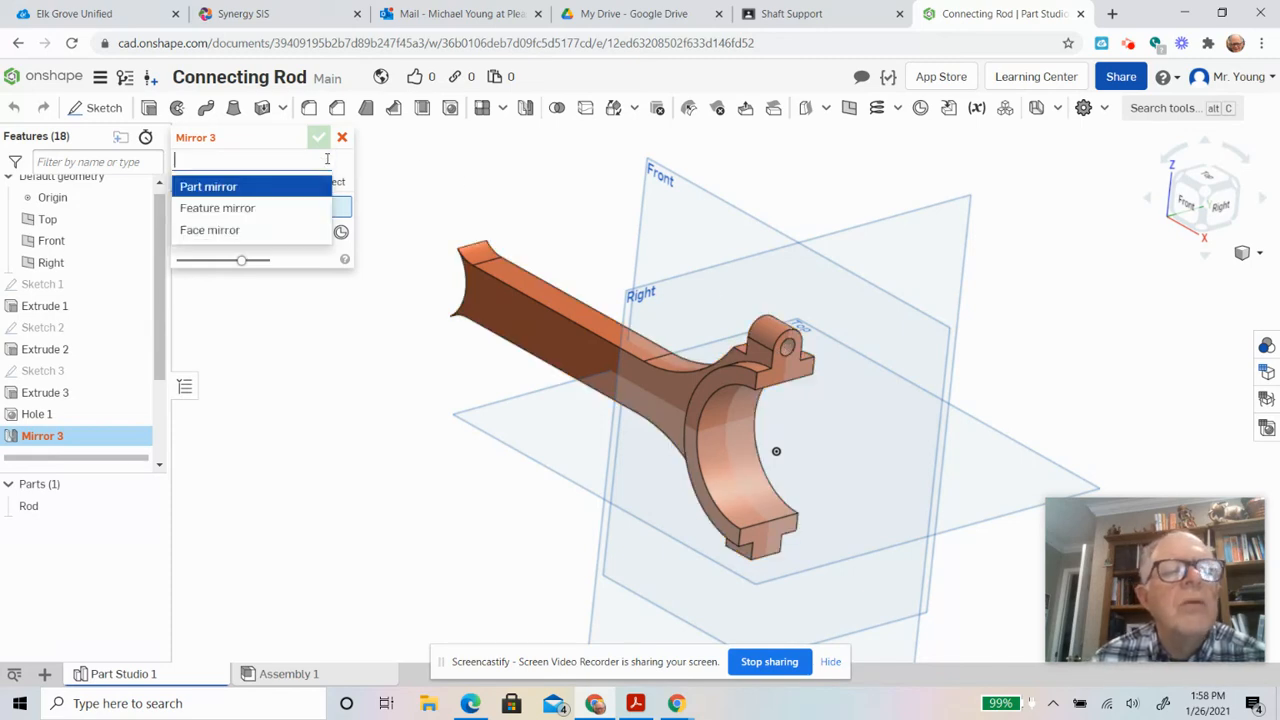
{"action": "left_click", "coordinate": [246, 212]}
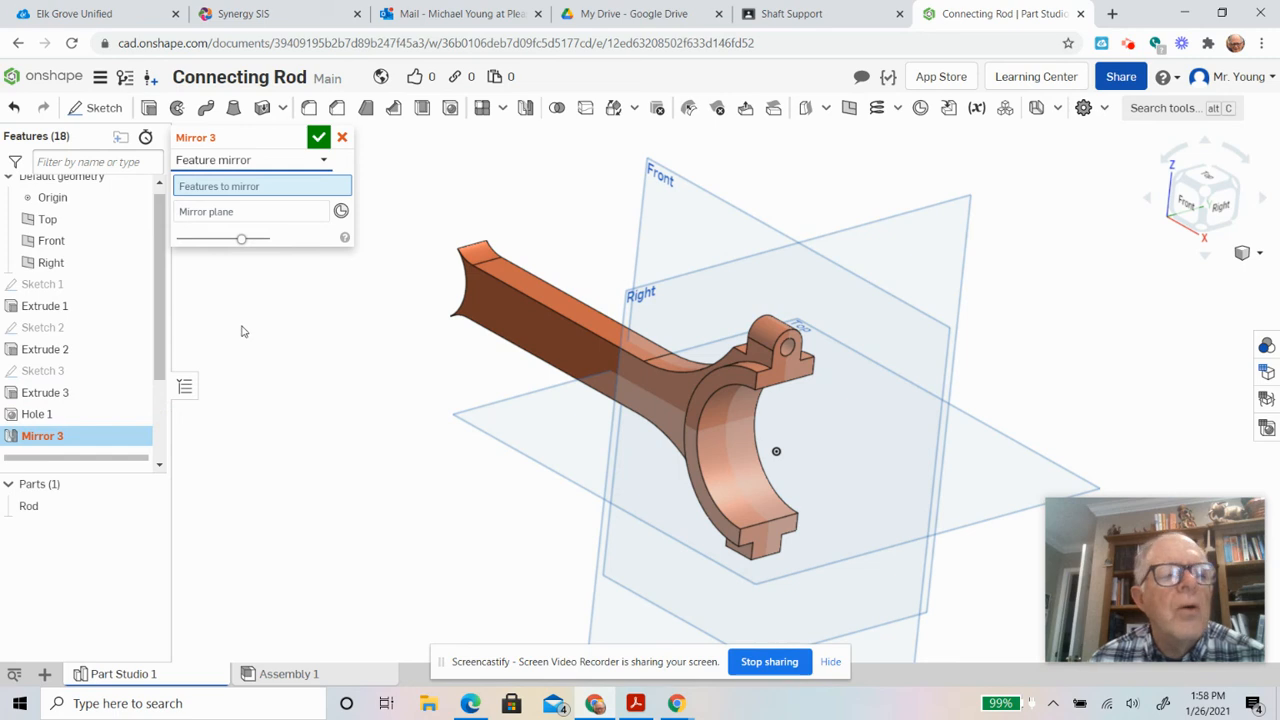
{"action": "left_click", "coordinate": [56, 396]}
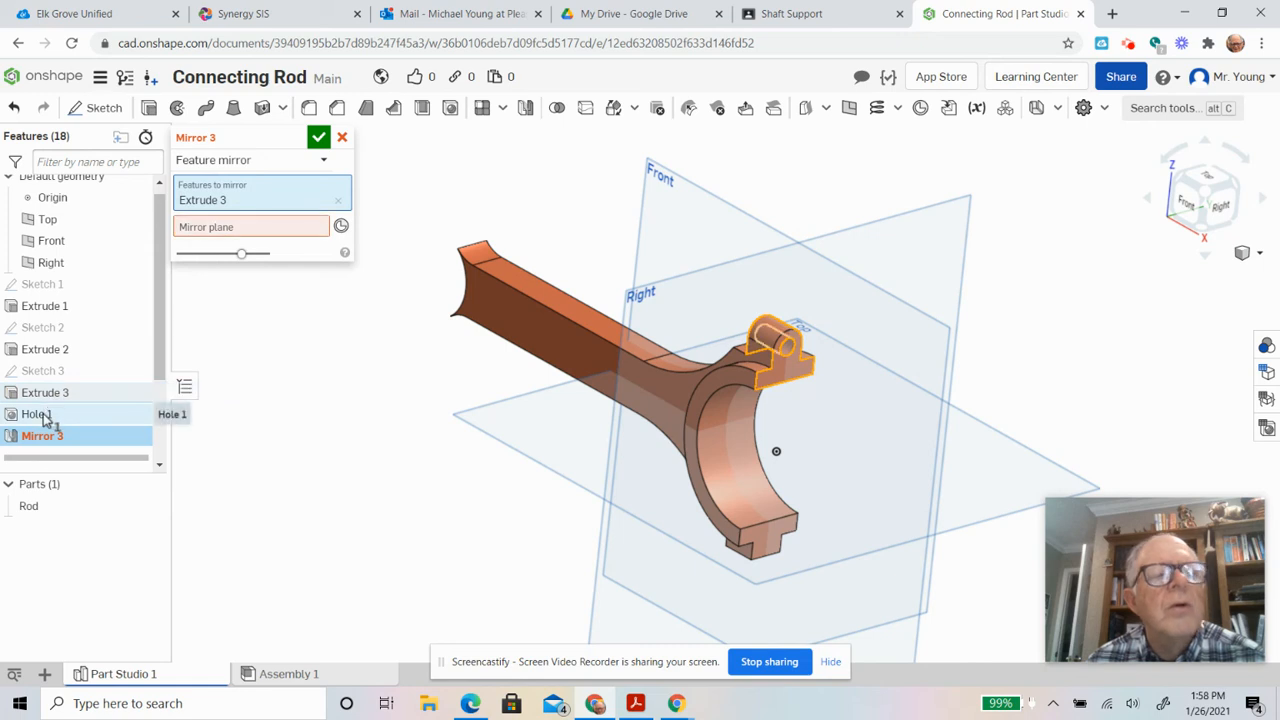
{"action": "left_click", "coordinate": [36, 414]}
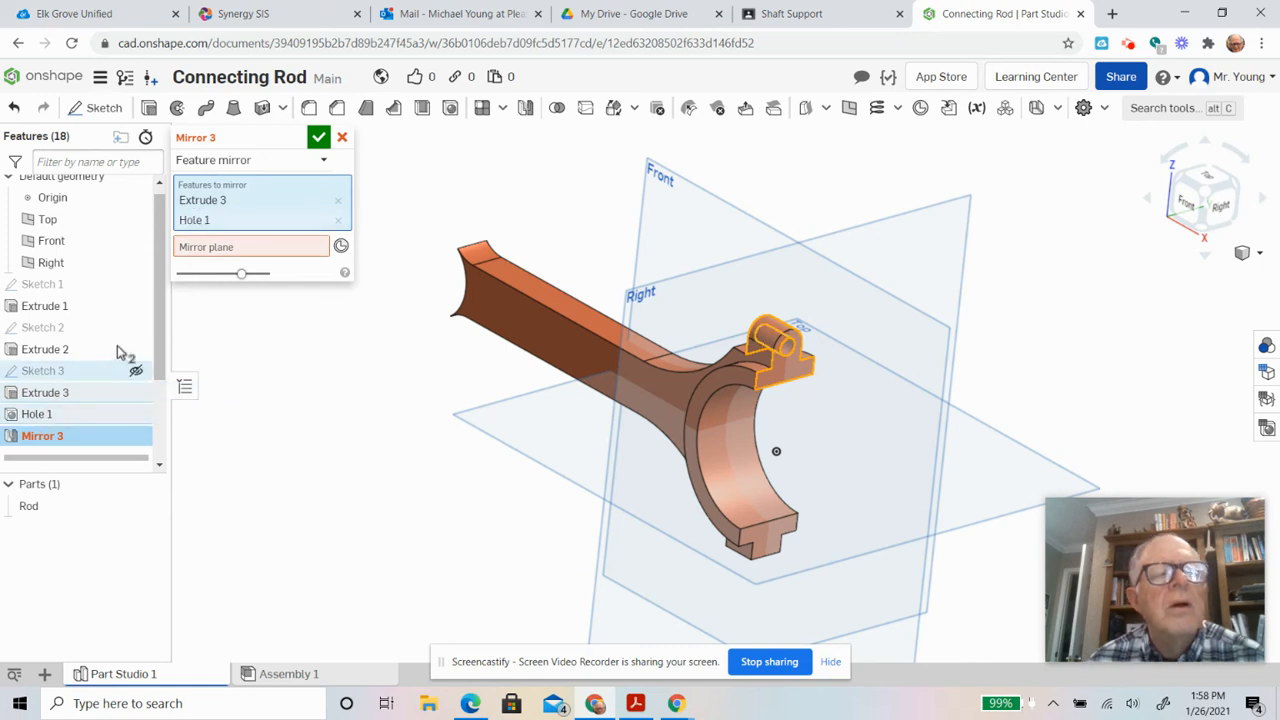
{"action": "left_click", "coordinate": [269, 250]}
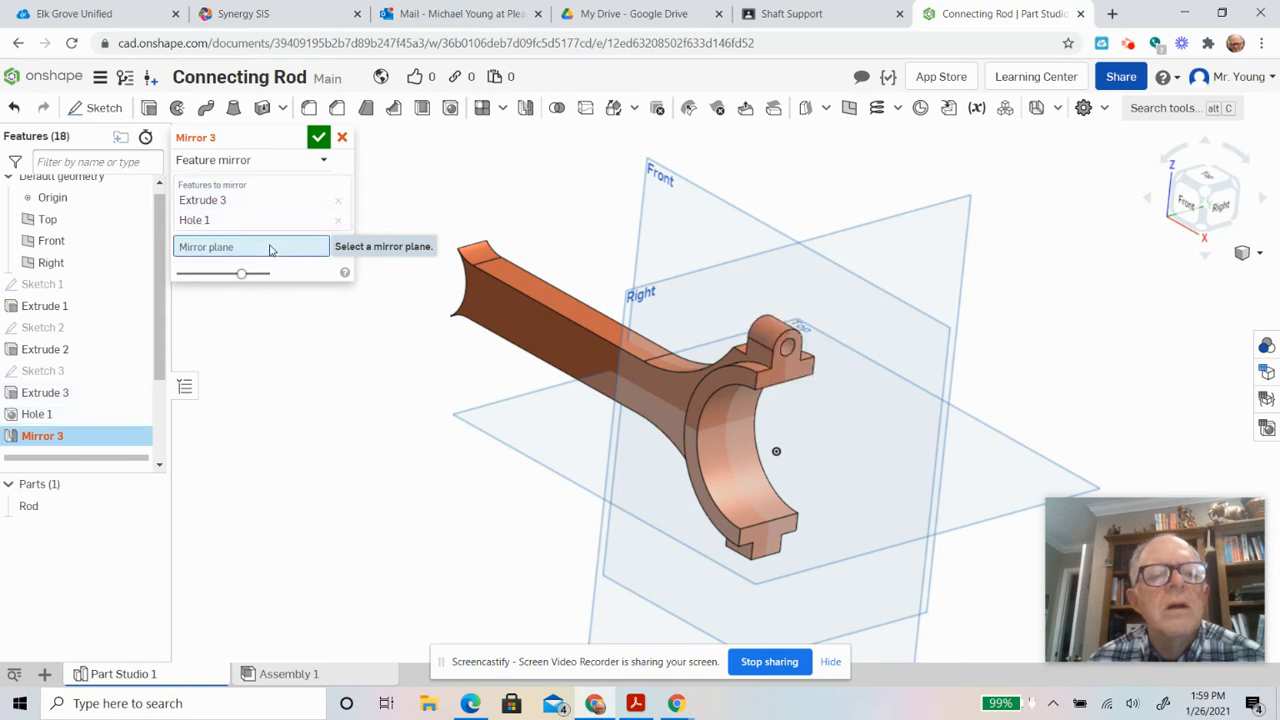
{"action": "right_click_drag", "start_coordinate": [355, 337], "coordinate": [343, 289]}
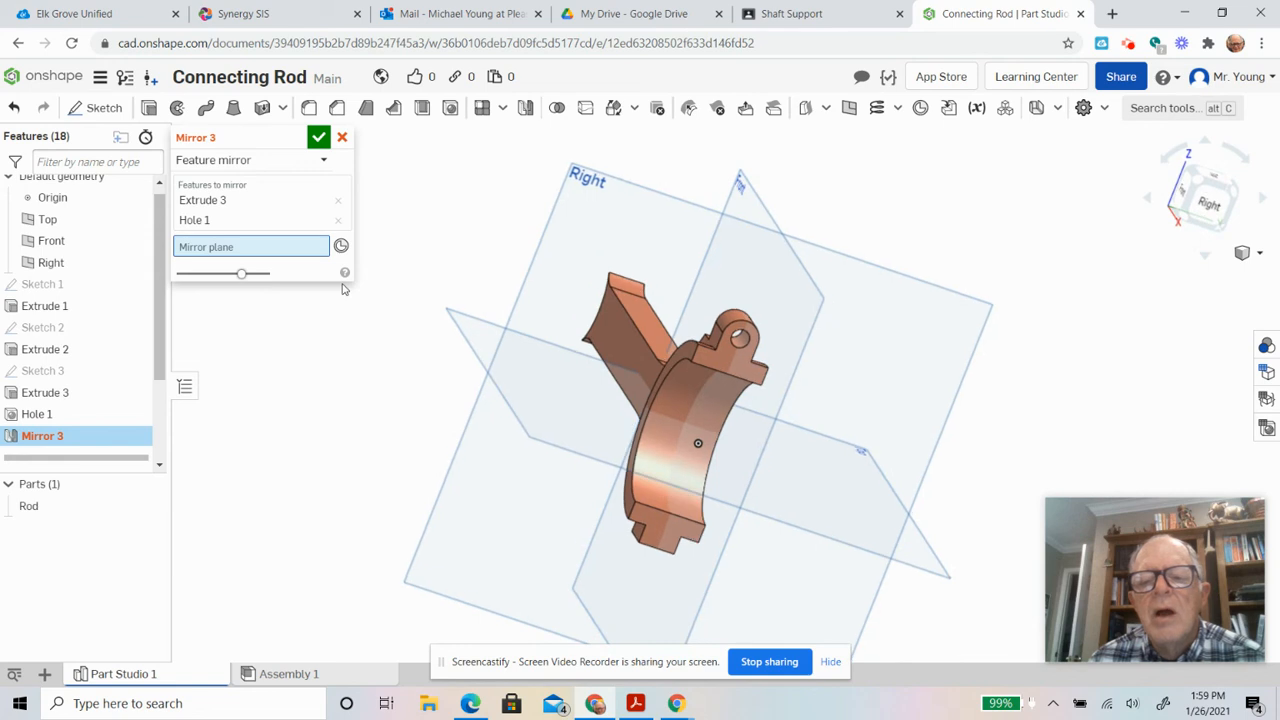
{"action": "left_click", "coordinate": [912, 556]}
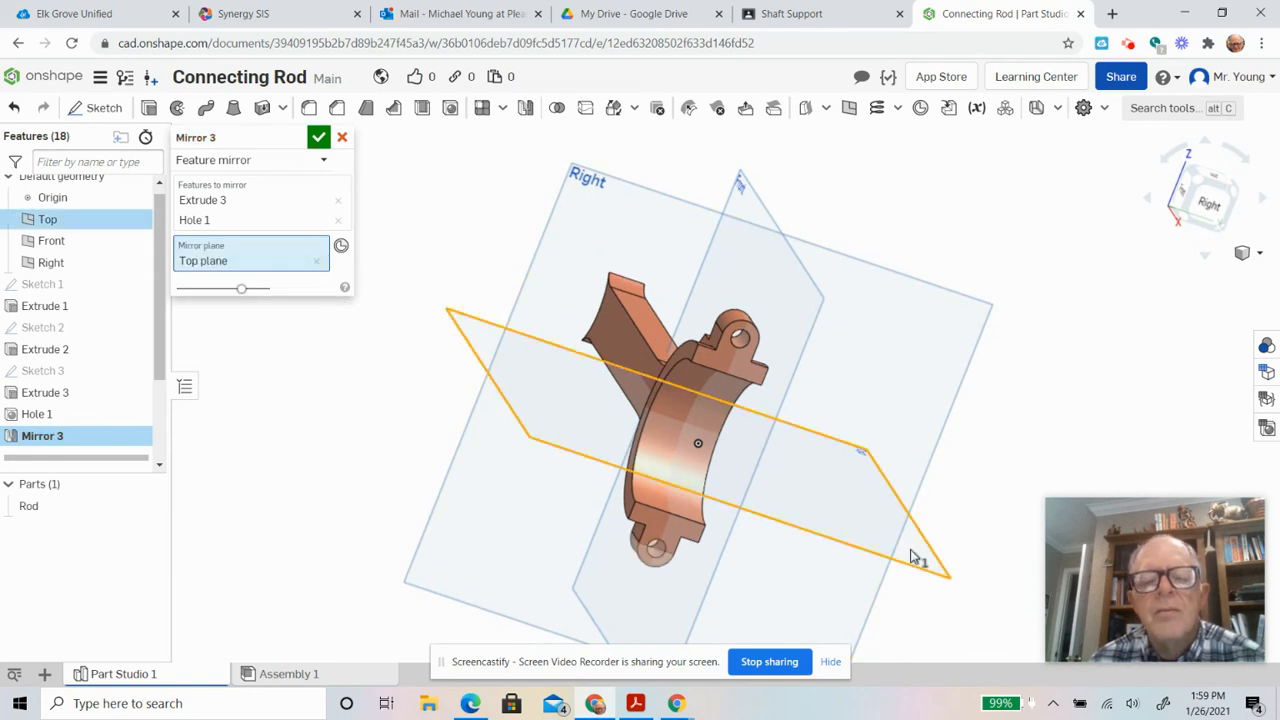
{"action": "left_click", "coordinate": [318, 136]}
Step: Roll the feature history forward past Mirror 1, Sketch 4 and Extrude 4 to include the ring at the rod's small end
{"action": "right_click_drag", "start_coordinate": [409, 211], "coordinate": [491, 237]}
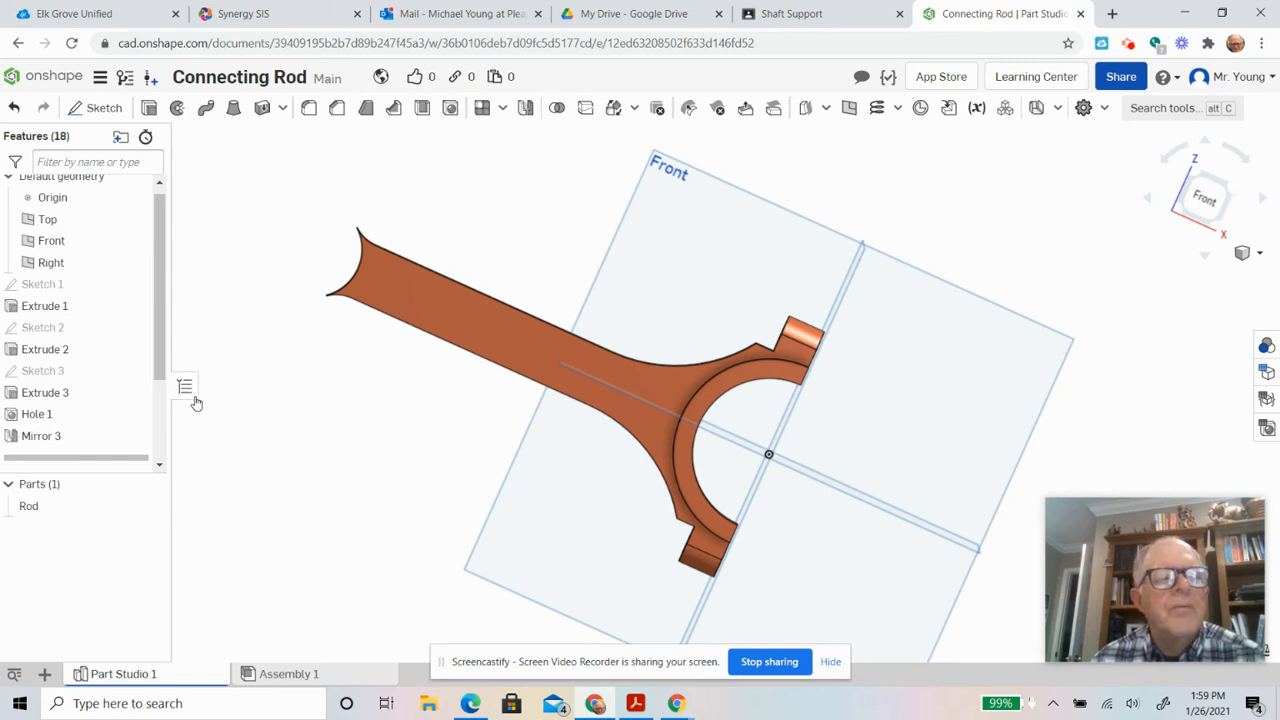
{"action": "scroll", "coordinate": [158, 435], "scroll_direction": "down", "scroll_amount": 3}
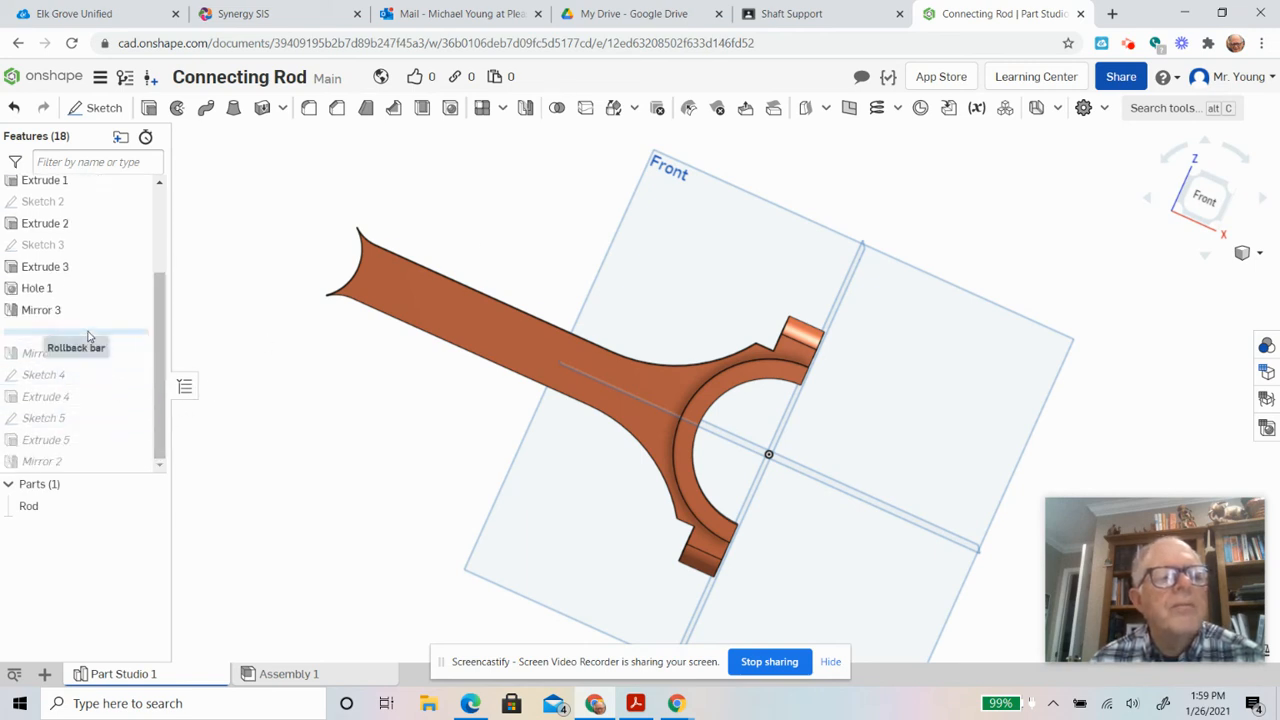
{"action": "left_click_drag", "start_coordinate": [88, 337], "coordinate": [101, 367]}
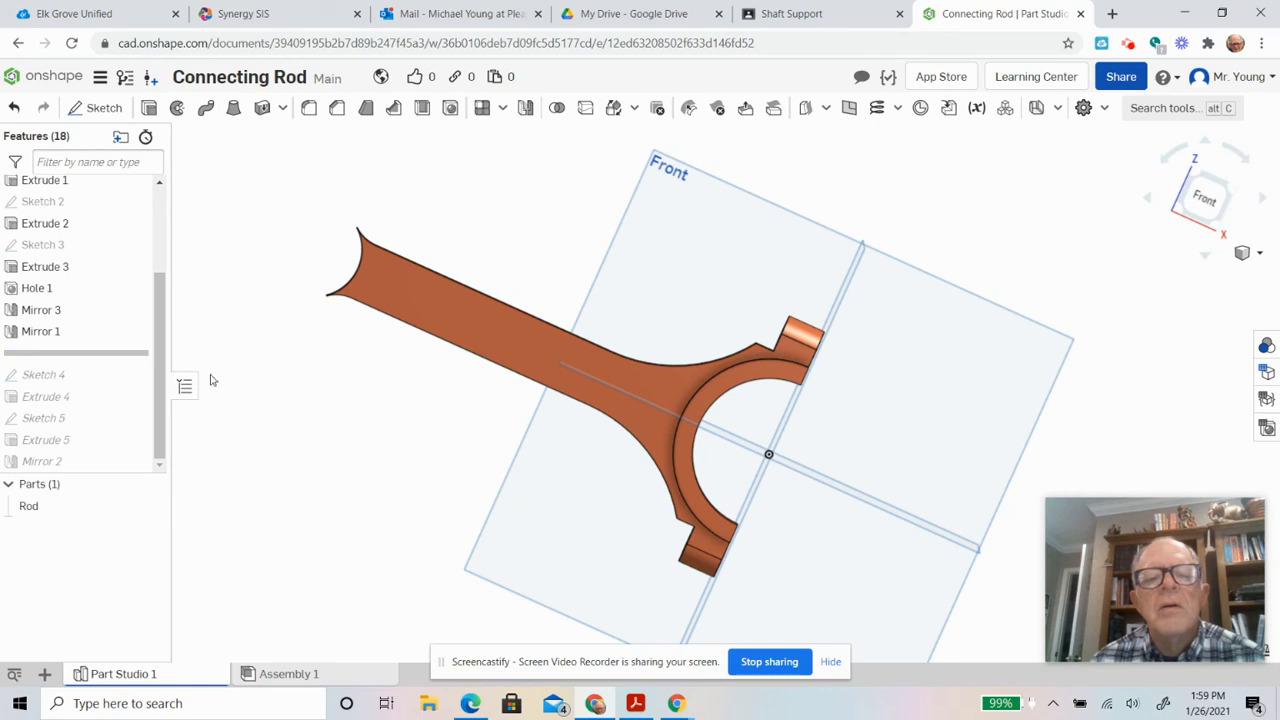
{"action": "right_click_drag", "start_coordinate": [262, 393], "coordinate": [215, 391]}
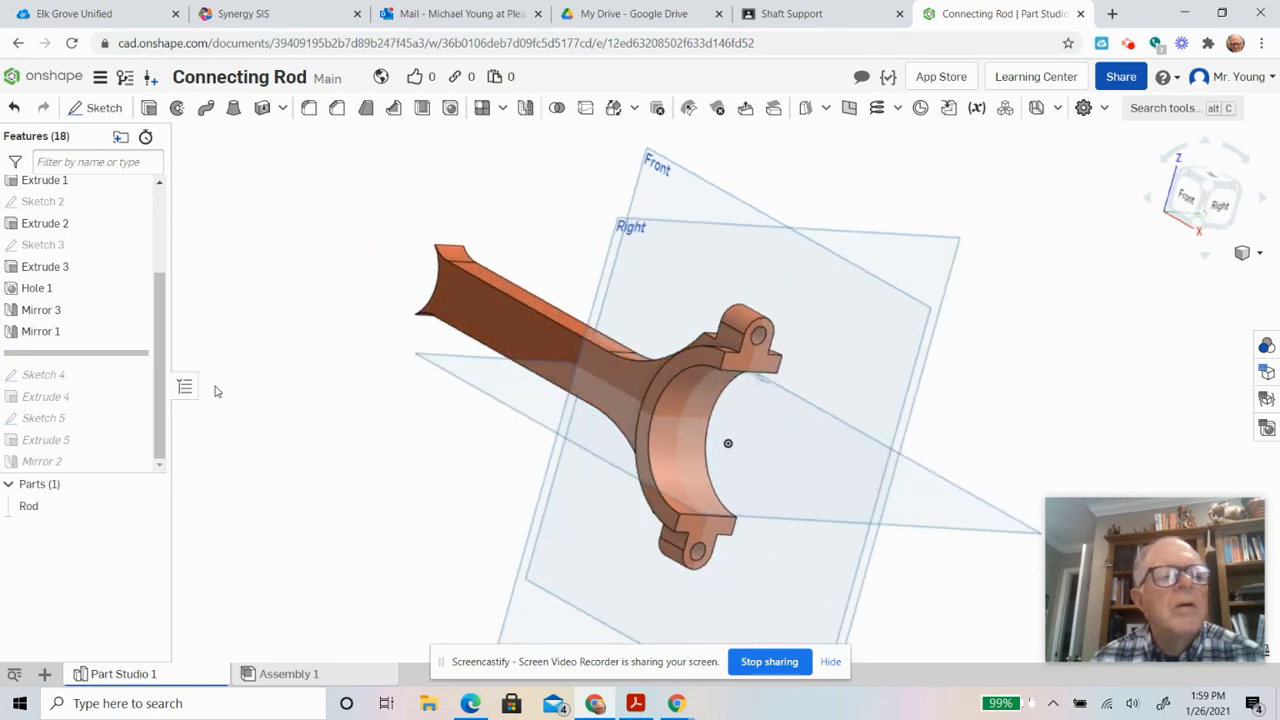
{"action": "left_click_drag", "start_coordinate": [77, 360], "coordinate": [80, 409]}
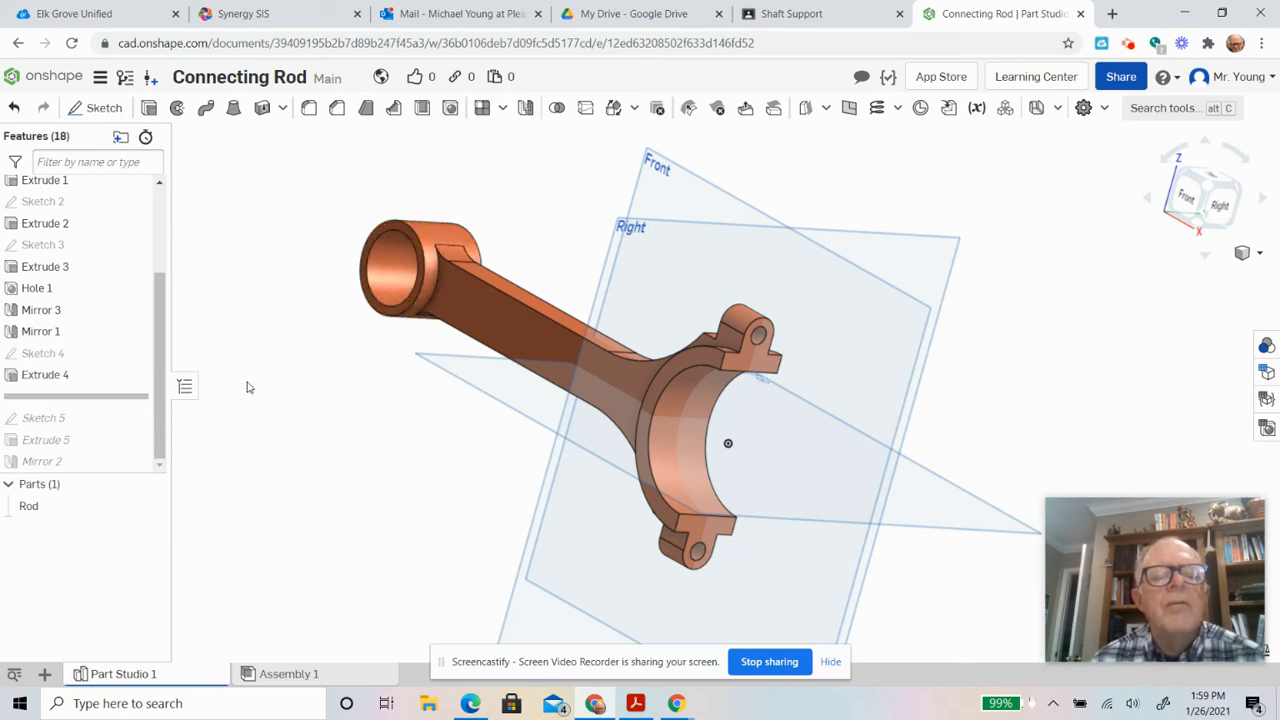
{"action": "right_click_drag", "start_coordinate": [280, 349], "coordinate": [309, 366]}
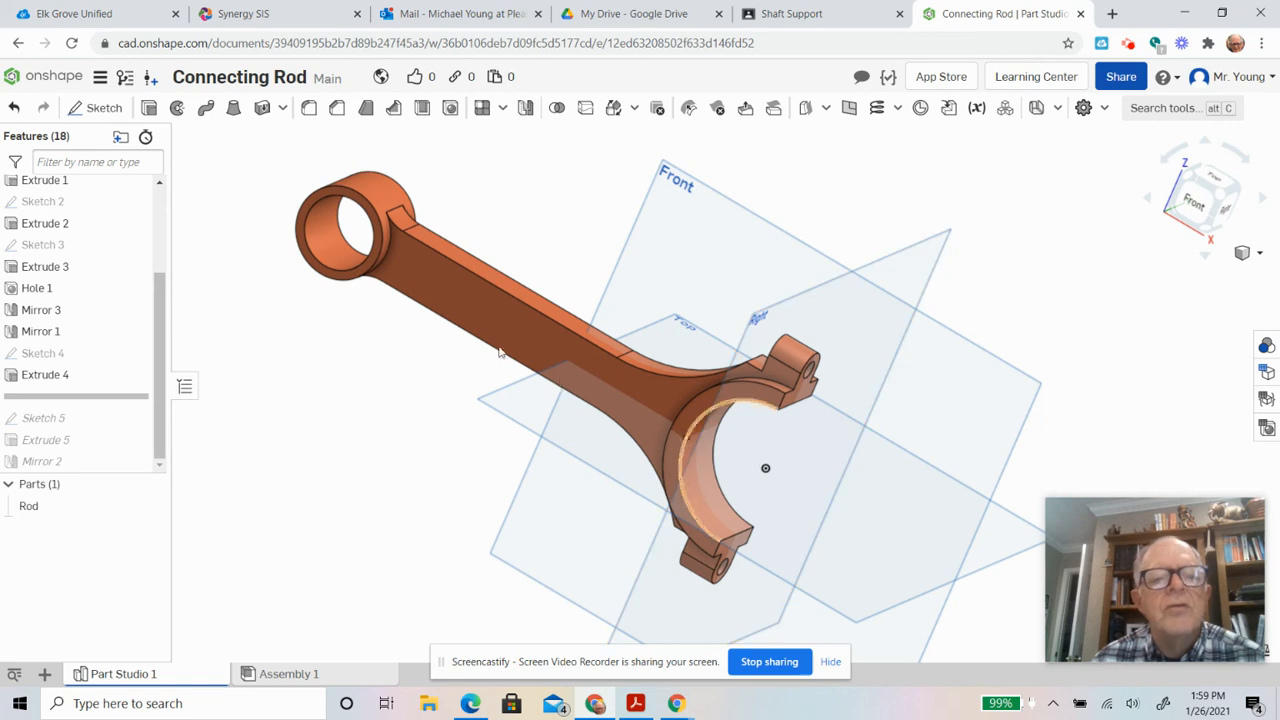
Step: Roll the feature history forward past Sketch 5 and Extrude 5 to include the slotted pocket, stopping before Mirror 2
{"action": "left_click_drag", "start_coordinate": [44, 399], "coordinate": [50, 422]}
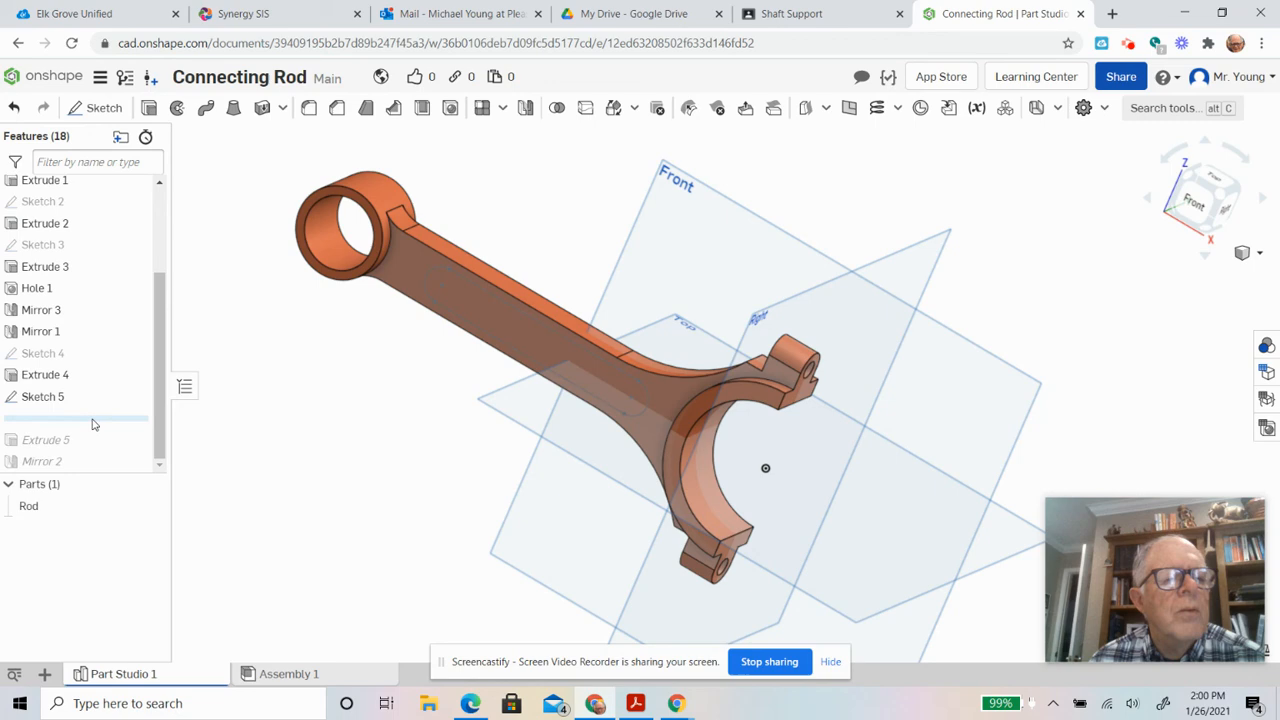
{"action": "left_click_drag", "start_coordinate": [92, 425], "coordinate": [93, 450]}
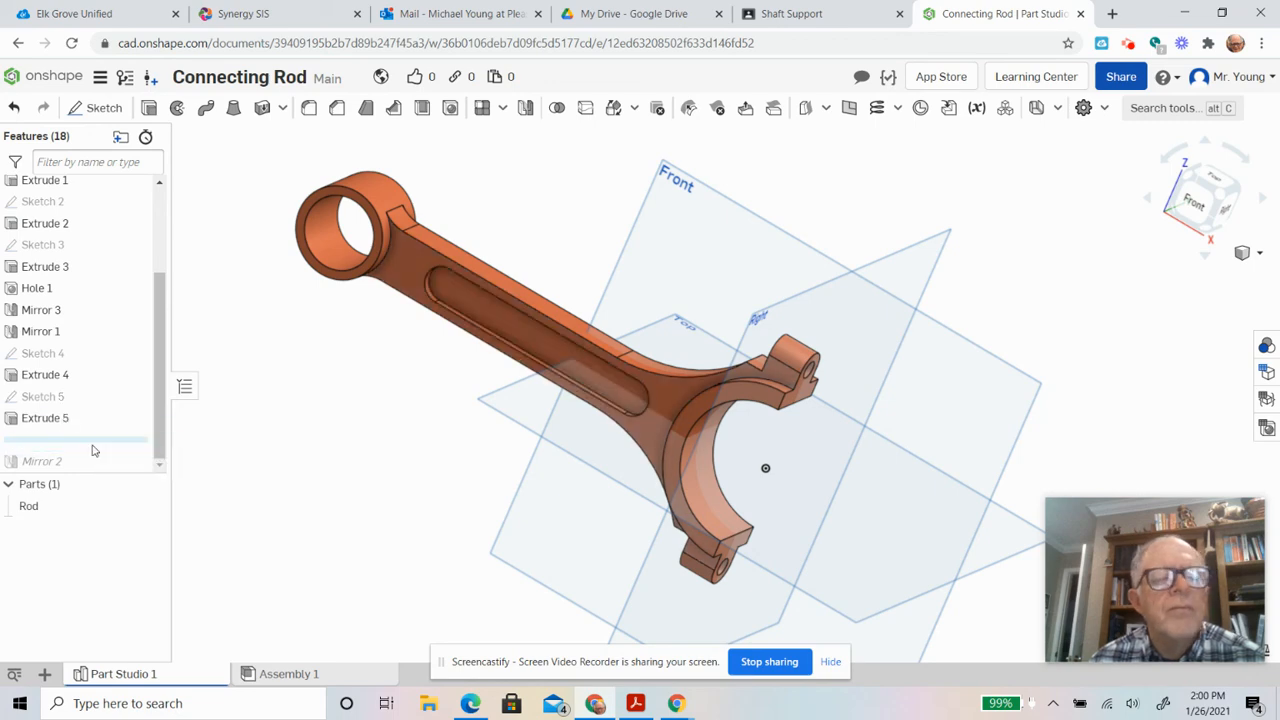
{"action": "right_click_drag", "start_coordinate": [628, 191], "coordinate": [591, 213]}
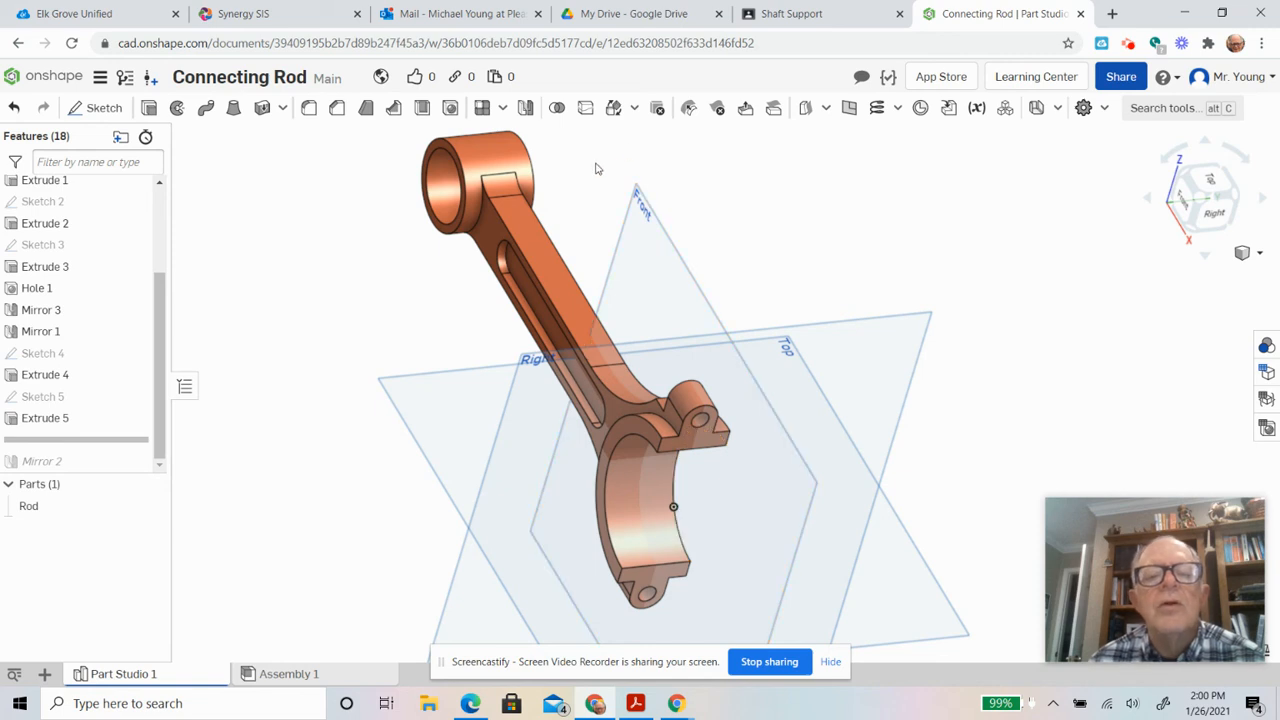
Step: Mirror the Extrude 5 pocket feature across the Front plane onto the opposite face of the rod
{"action": "mouse_move", "coordinate": [605, 178]}
{"action": "right_mouse_down"}
{"action": "mouse_move", "coordinate": [585, 176]}
{"action": "mouse_move", "coordinate": [595, 180]}
{"action": "right_mouse_up"}
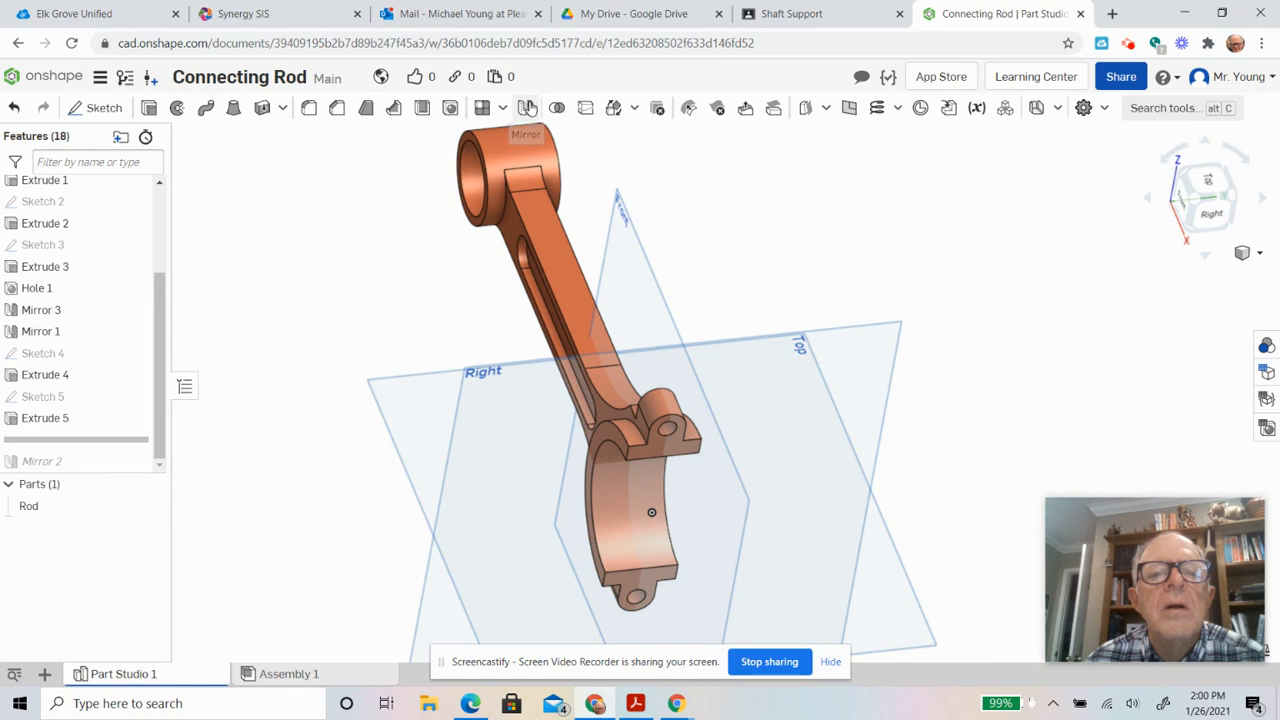
{"action": "left_click", "coordinate": [526, 108]}
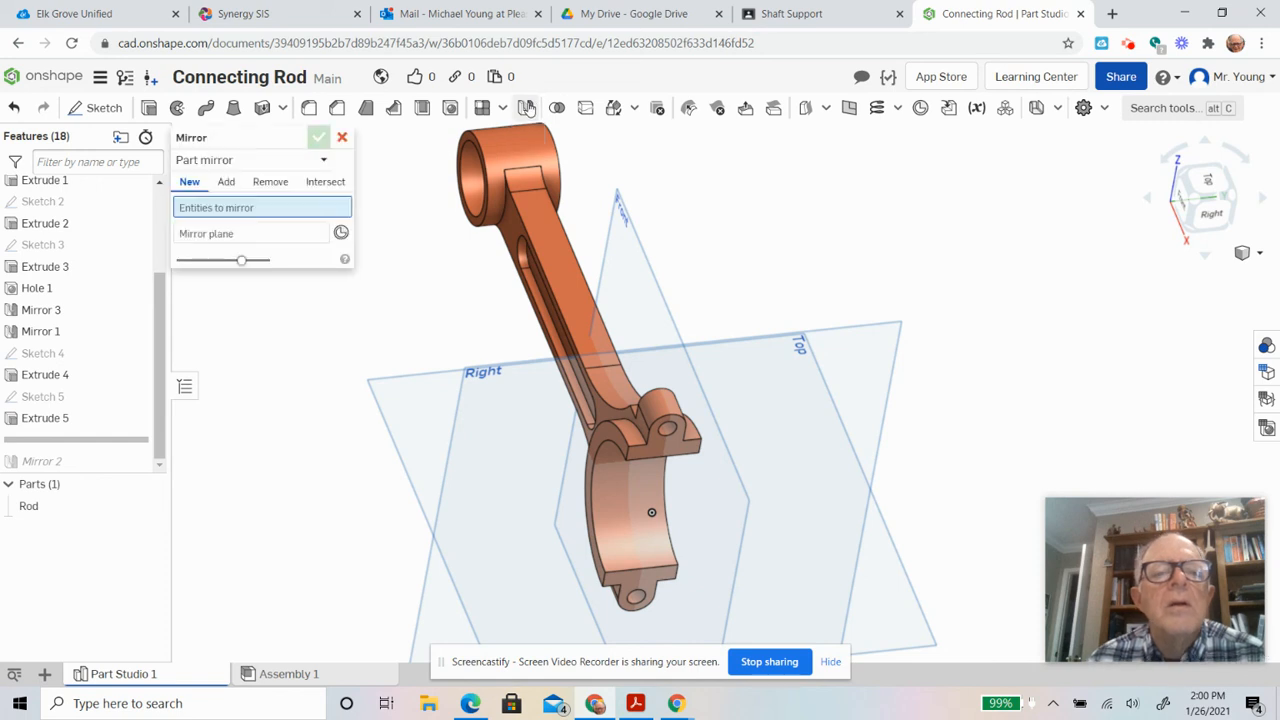
{"action": "left_click", "coordinate": [325, 162]}
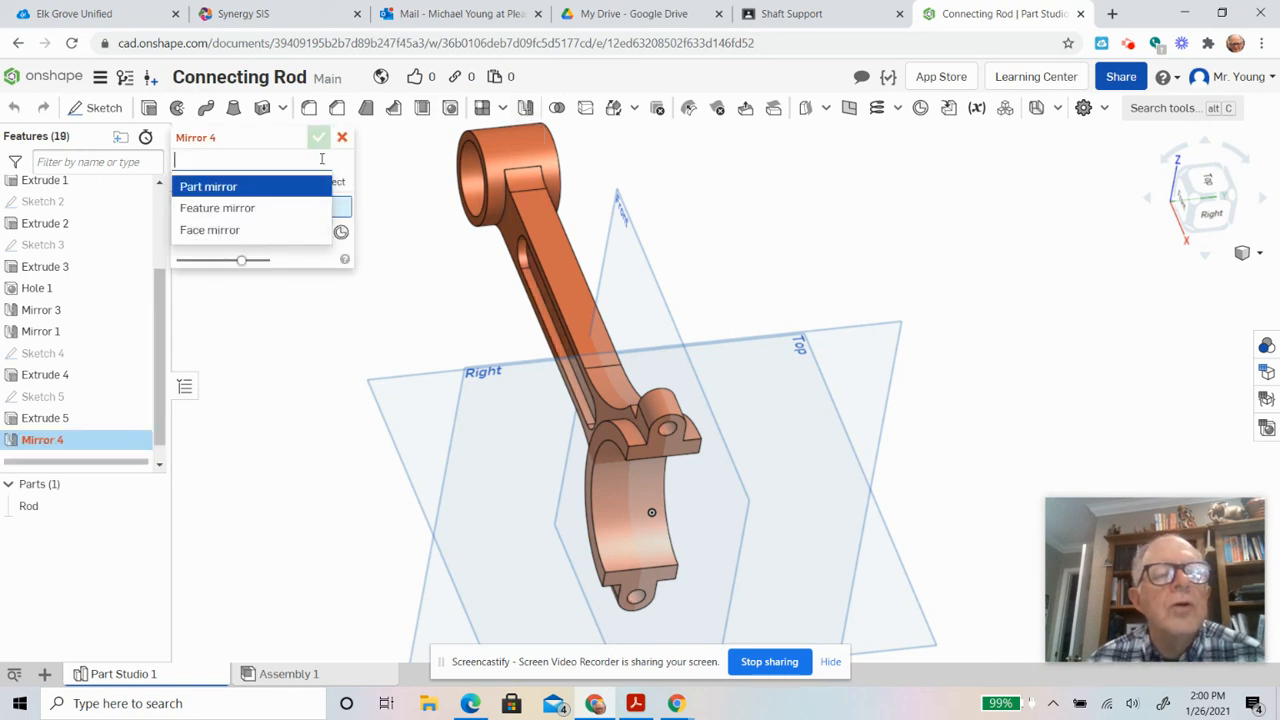
{"action": "left_click", "coordinate": [277, 209]}
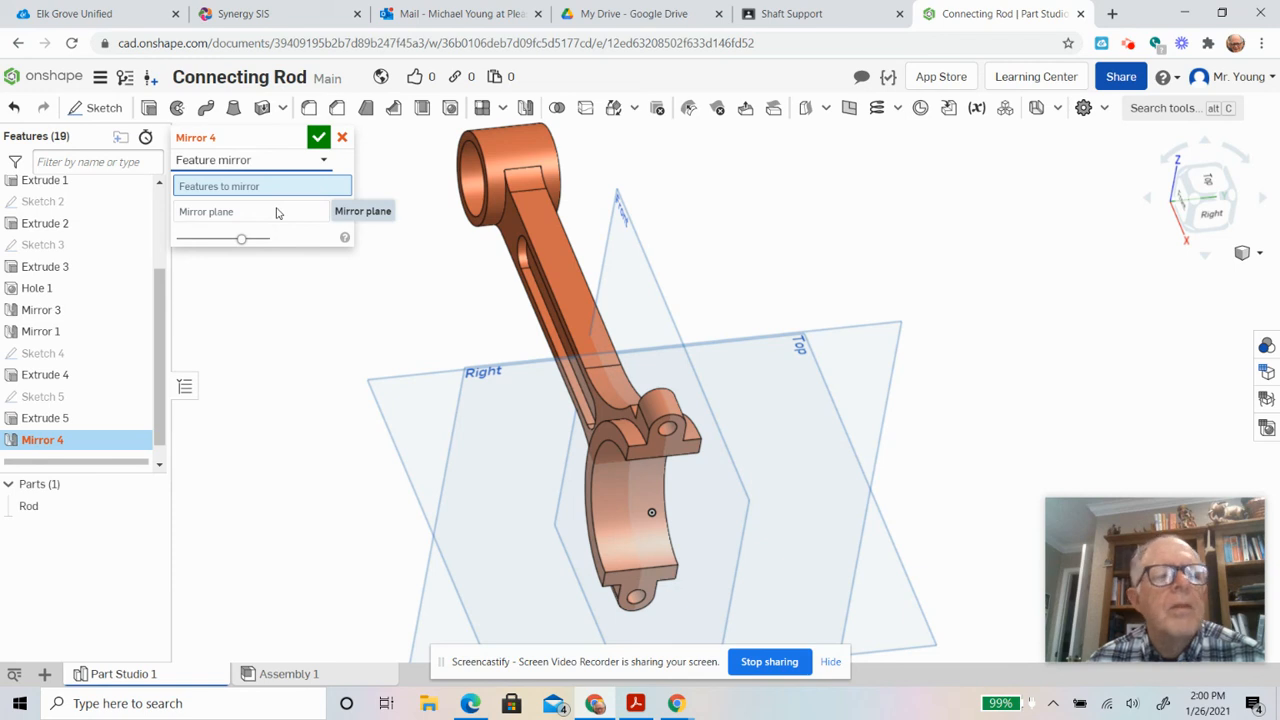
{"action": "left_click", "coordinate": [93, 421]}
{"action": "left_click", "coordinate": [257, 228]}
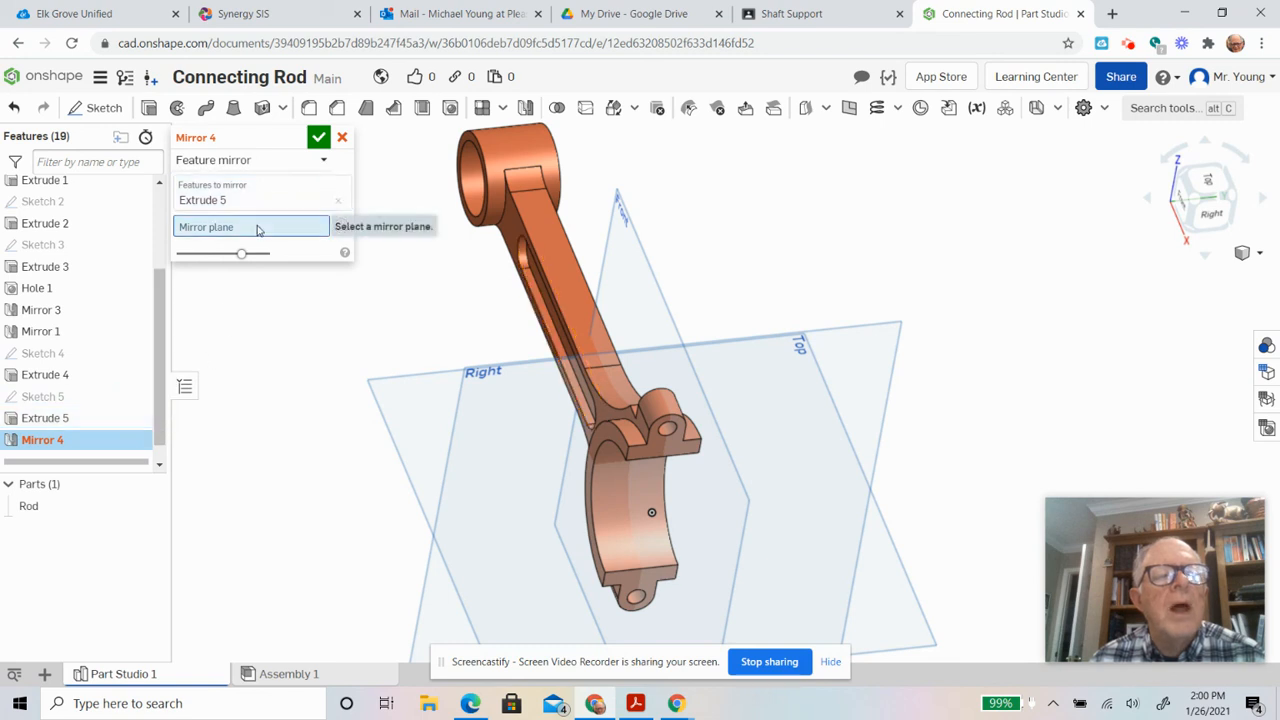
{"action": "left_click", "coordinate": [622, 224]}
{"action": "right_click_drag", "start_coordinate": [757, 228], "coordinate": [697, 243]}
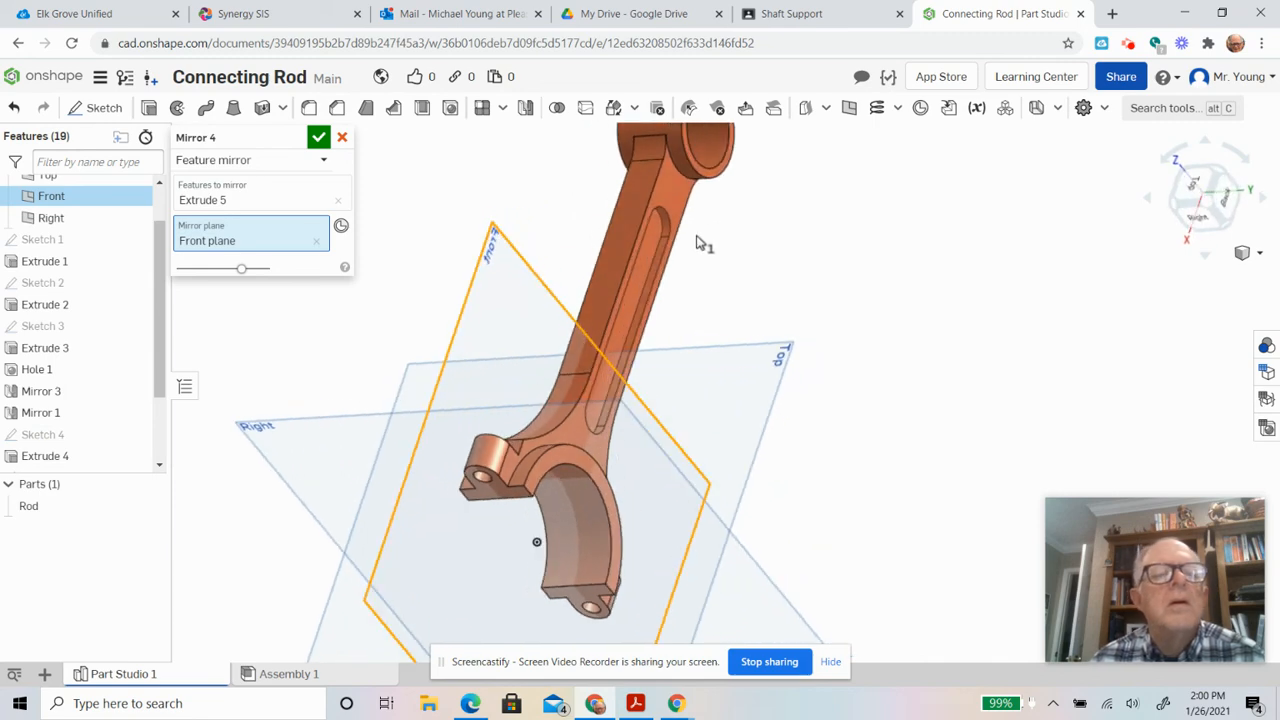
{"action": "left_click", "coordinate": [318, 140]}
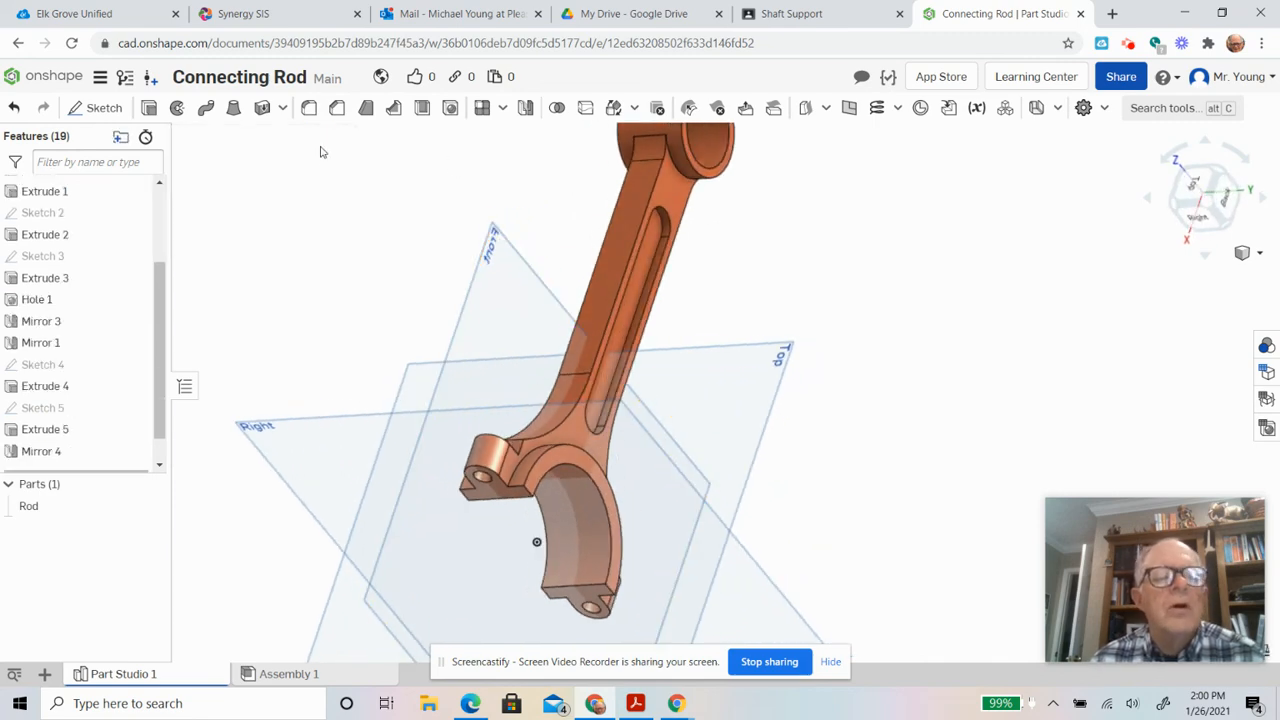
Step: Inspect the pocketed face of the rod and return to an isometric view of the whole part
{"action": "right_click_drag", "start_coordinate": [380, 251], "coordinate": [655, 225]}
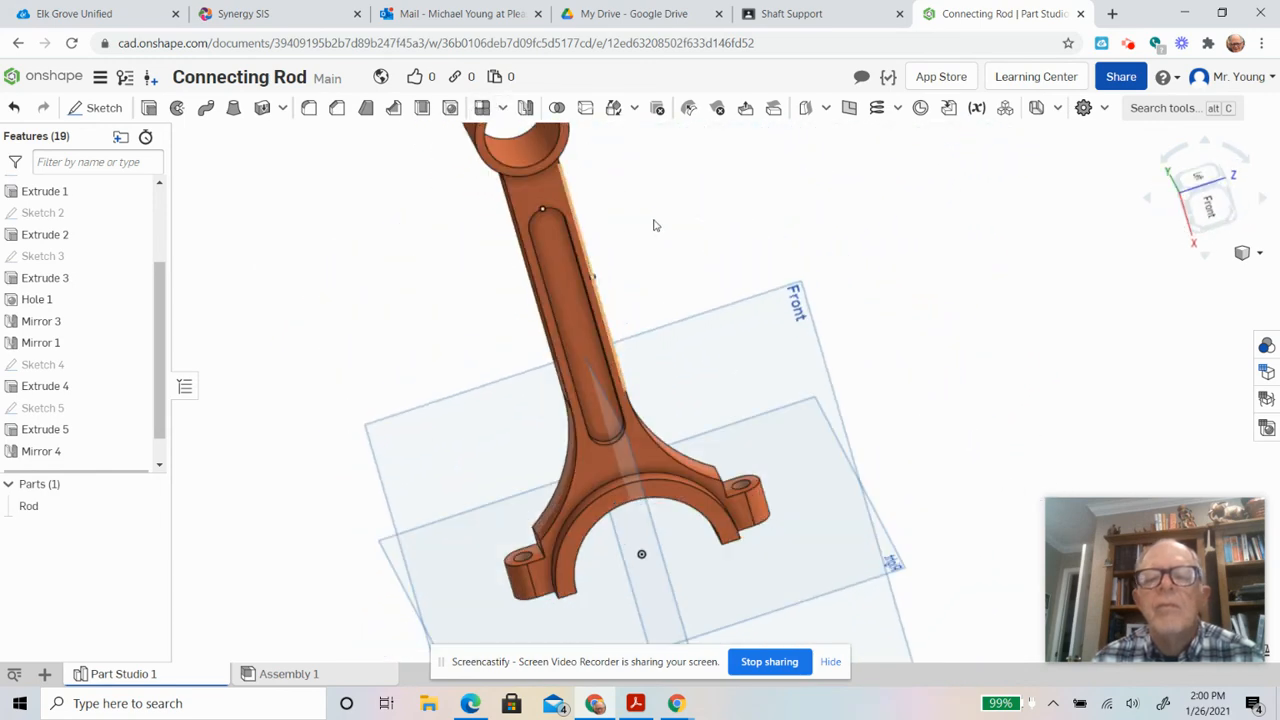
{"action": "right_click", "coordinate": [843, 259]}
{"action": "left_click", "coordinate": [869, 322]}
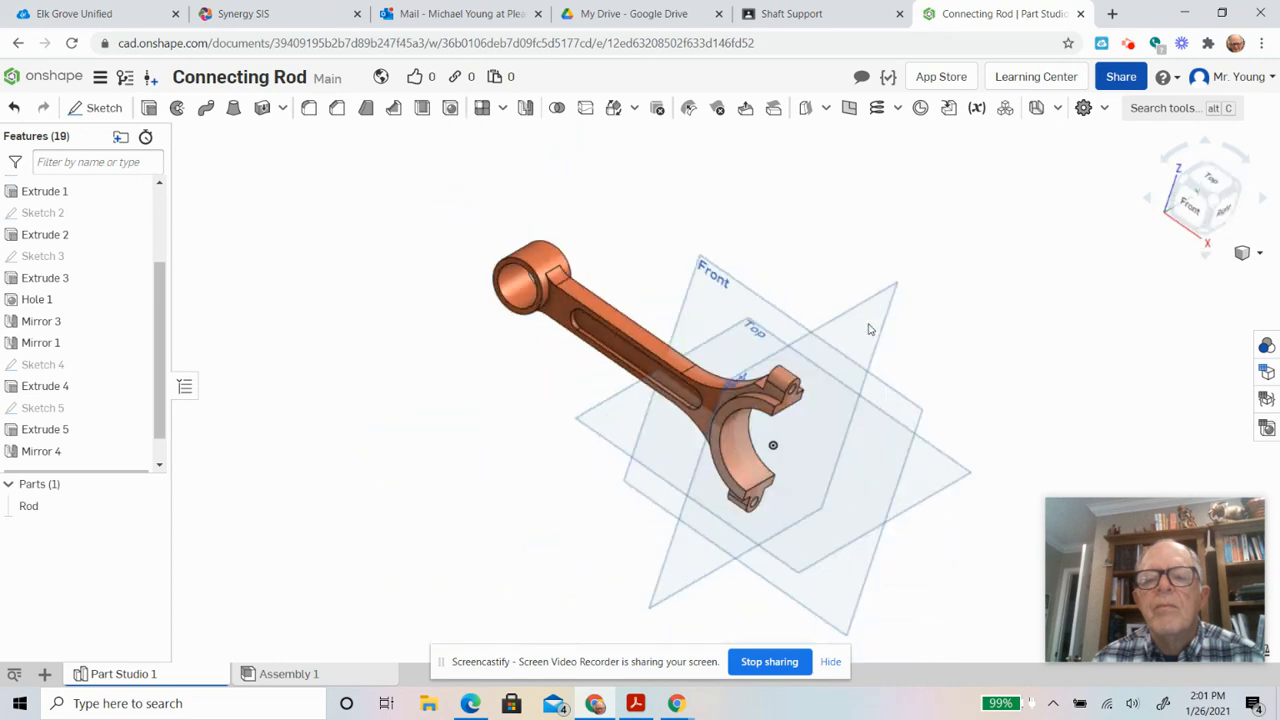